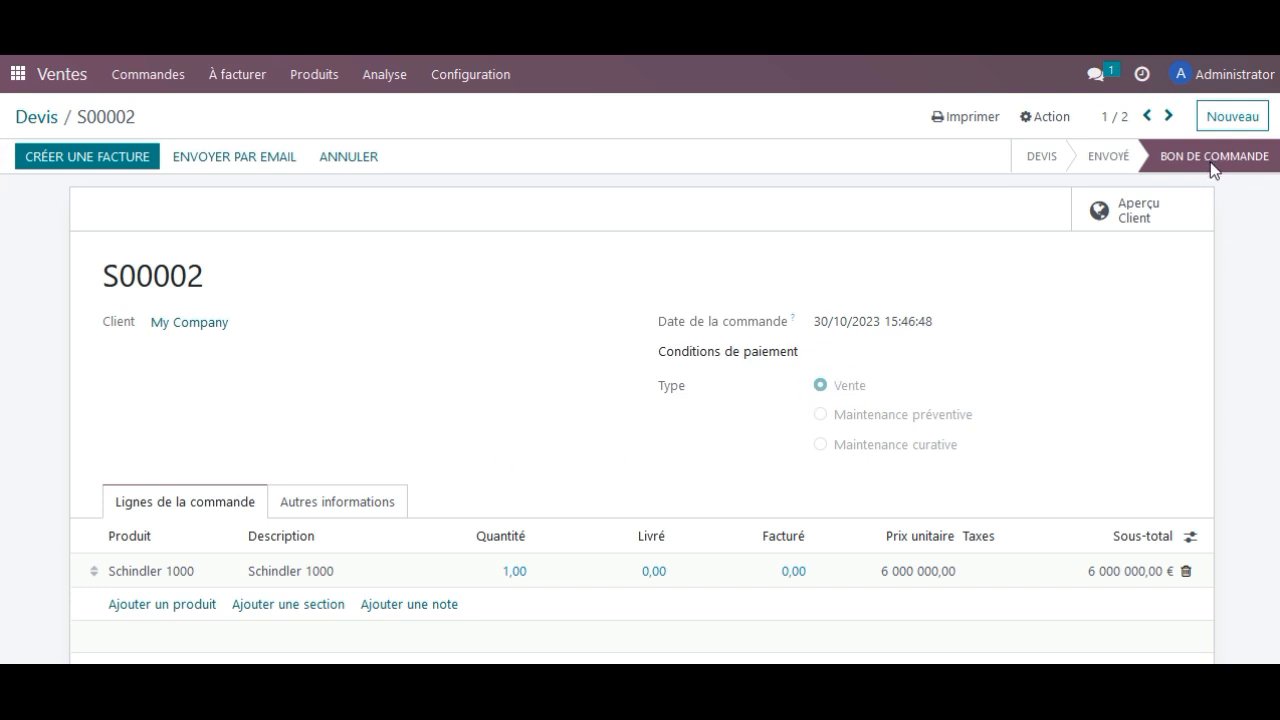
Return to the quotations list and open order S00003 from the Maintenance préventive group
{"action": "left_click", "coordinate": [44, 117]}
{"action": "left_click", "coordinate": [27, 507]}
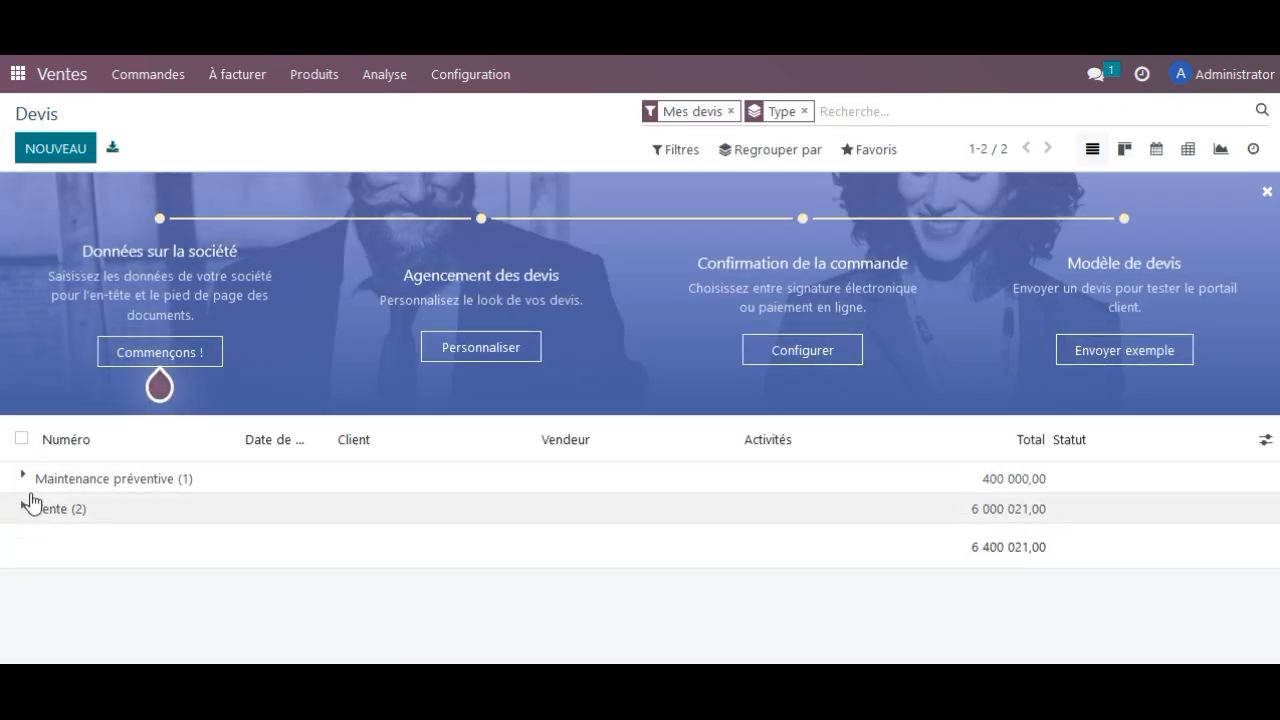
{"action": "left_click", "coordinate": [23, 479]}
{"action": "left_click", "coordinate": [84, 522]}
{"action": "scroll", "coordinate": [200, 537], "scroll_direction": "down", "scroll_amount": 2}
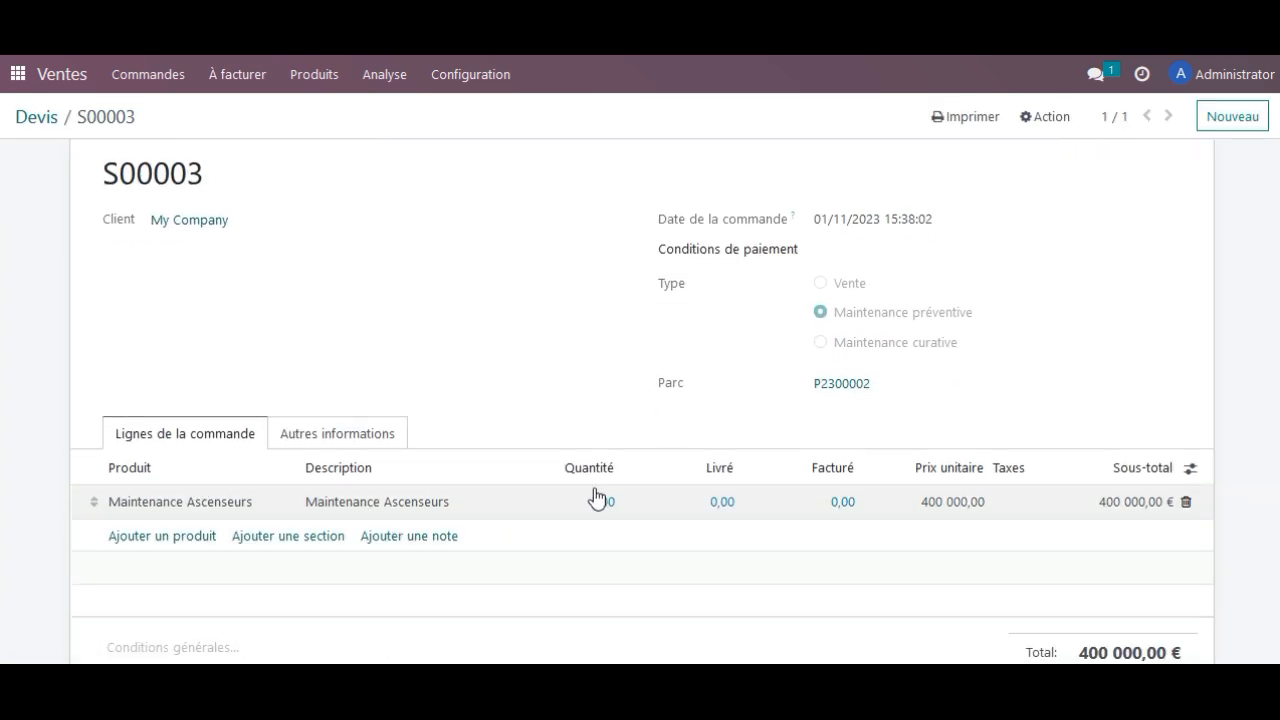
{"action": "scroll", "coordinate": [594, 497], "scroll_direction": "up", "scroll_amount": 2}
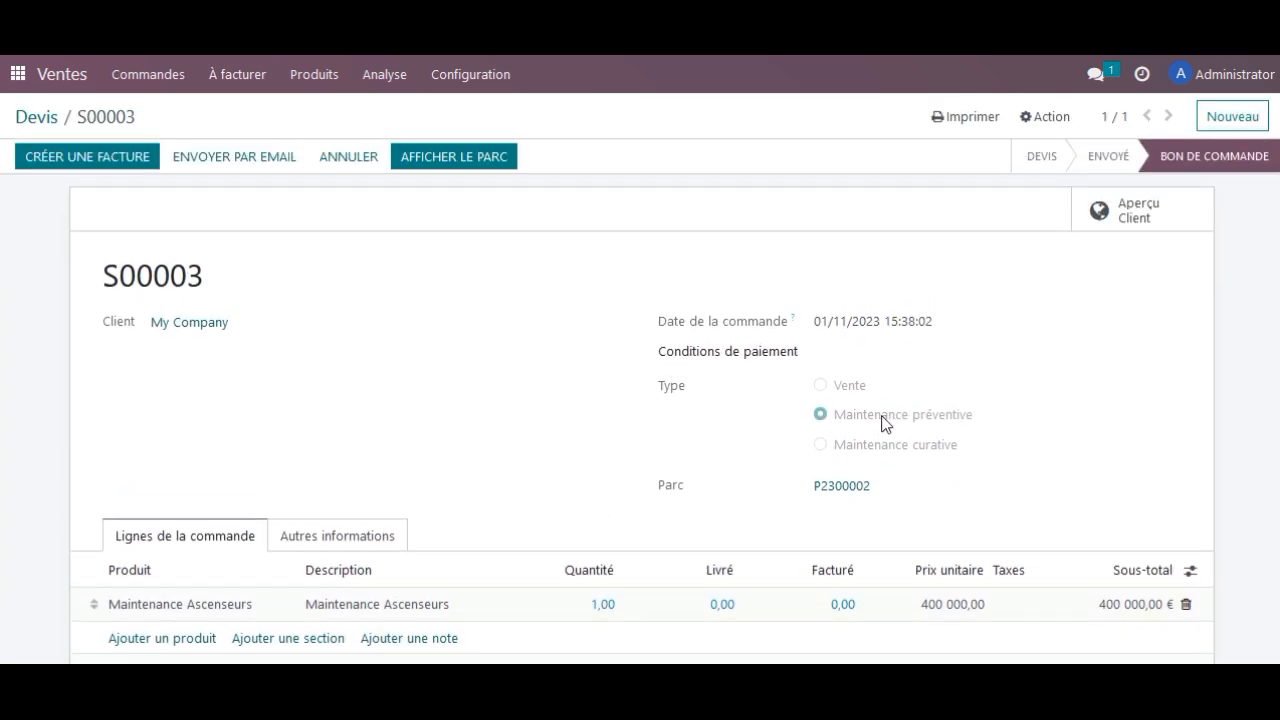
Open the parc linked to order S00003 and review its intervention month options and visit dates
{"action": "left_click", "coordinate": [455, 162]}
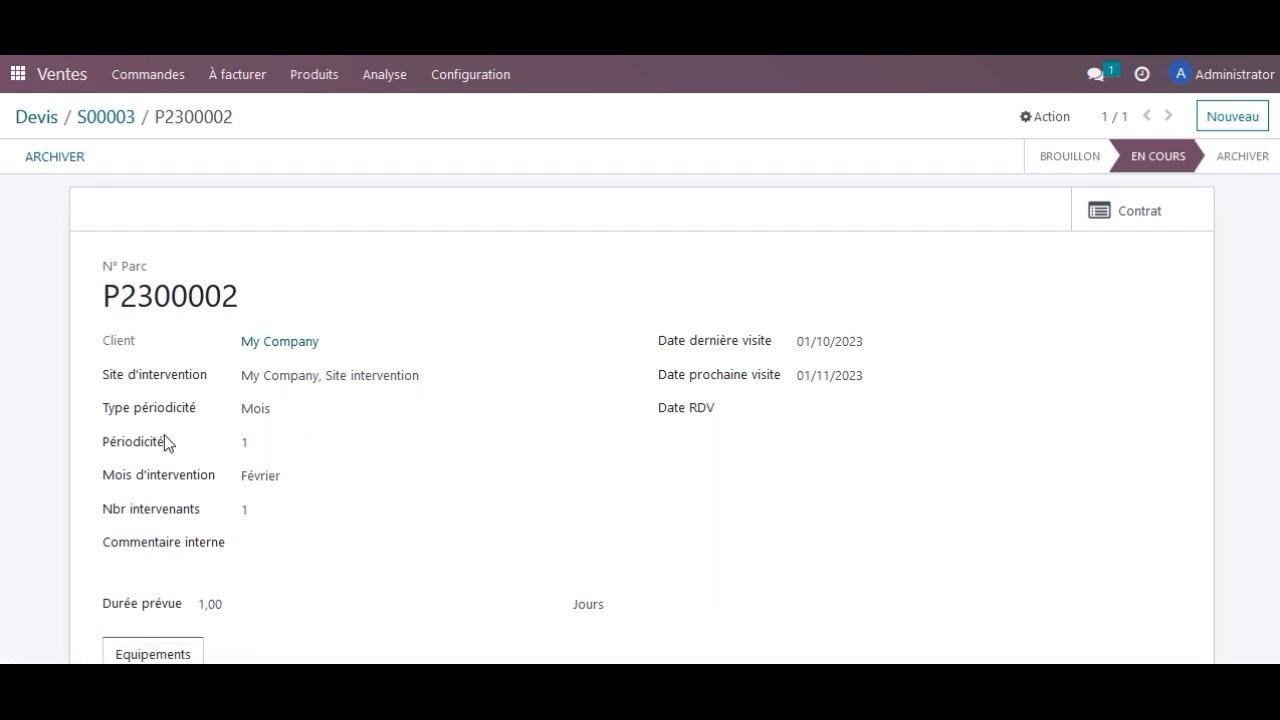
{"action": "left_click", "coordinate": [298, 484]}
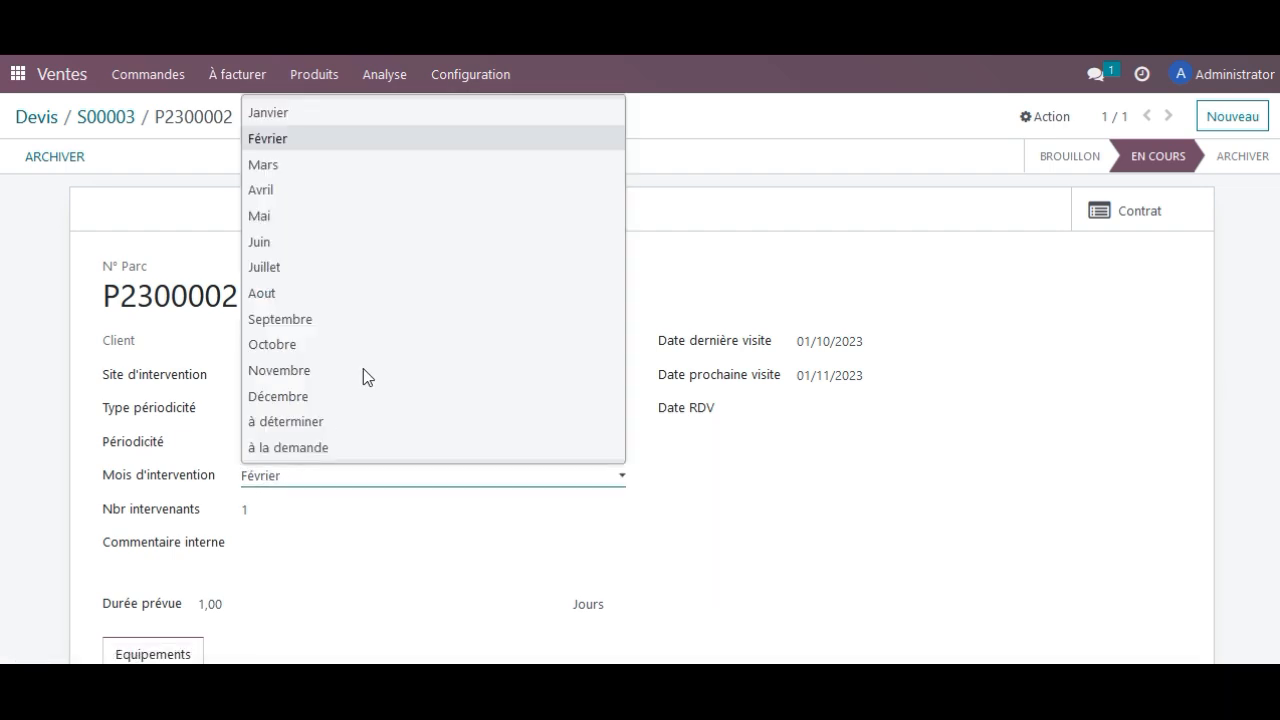
{"action": "left_click", "coordinate": [771, 555]}
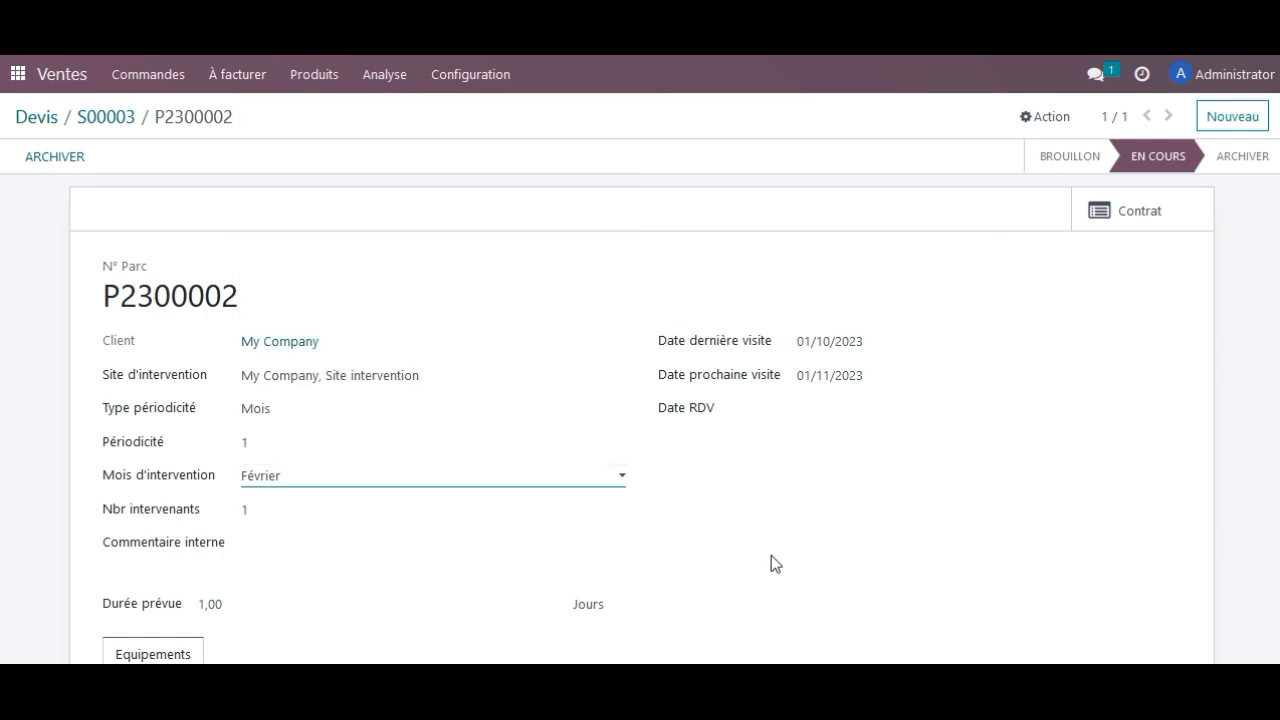
{"action": "left_click", "coordinate": [800, 420]}
{"action": "scroll", "coordinate": [643, 562], "scroll_direction": "down", "scroll_amount": 2}
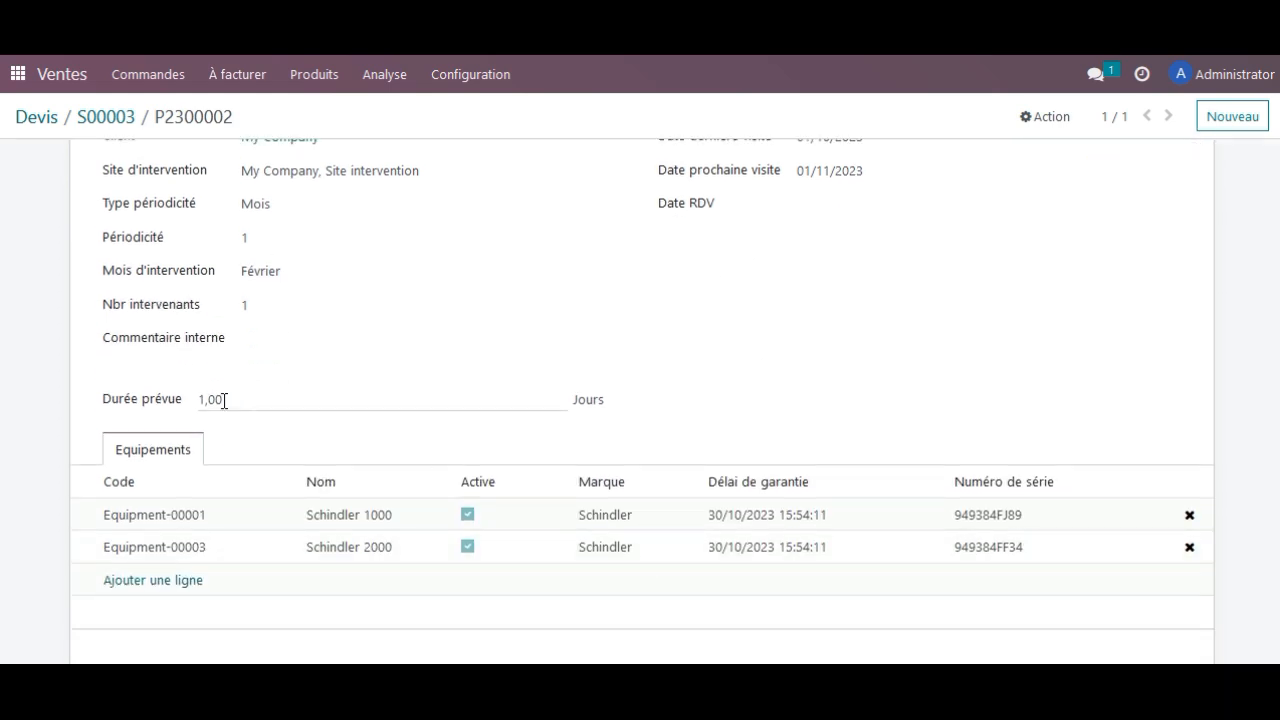
Set the unit of the parc's planned duration (Durée prévue) to Heures
{"action": "left_click", "coordinate": [612, 404]}
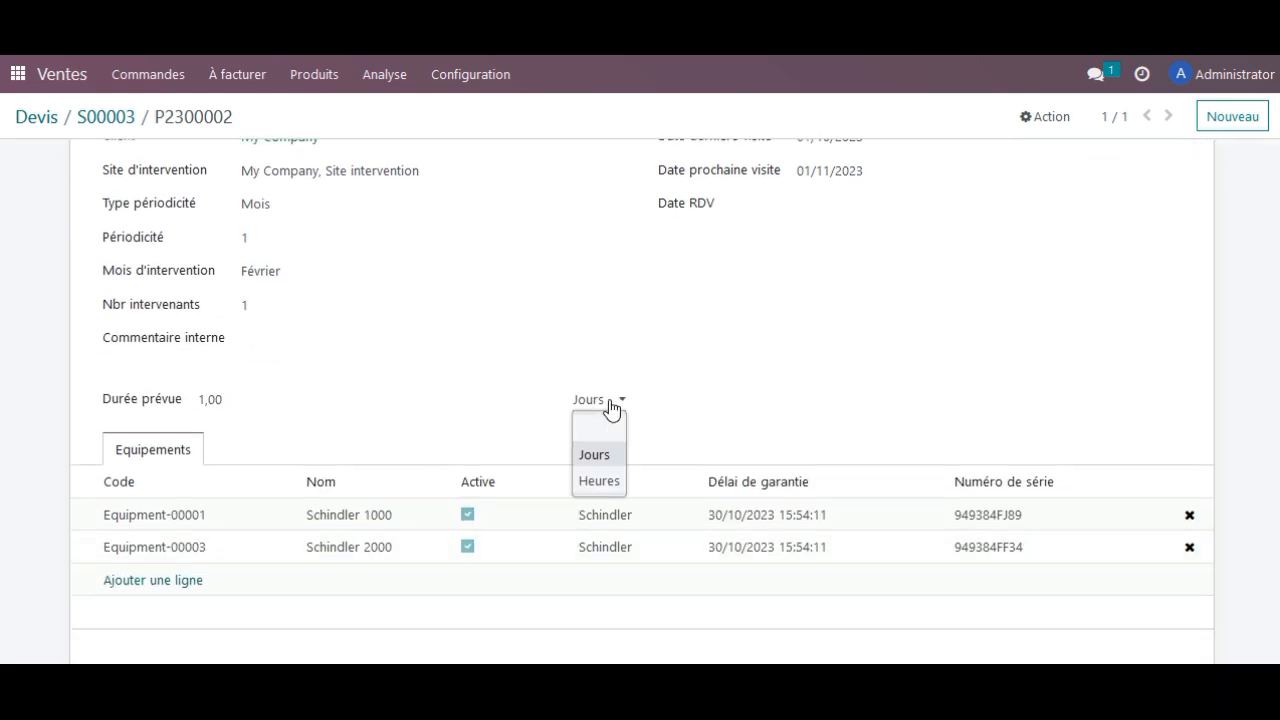
{"action": "left_click", "coordinate": [600, 481]}
{"action": "left_click_drag", "start_coordinate": [240, 401], "coordinate": [203, 399]}
{"action": "left_click", "coordinate": [751, 406]}
{"action": "scroll", "coordinate": [529, 440], "scroll_direction": "down", "scroll_amount": 2}
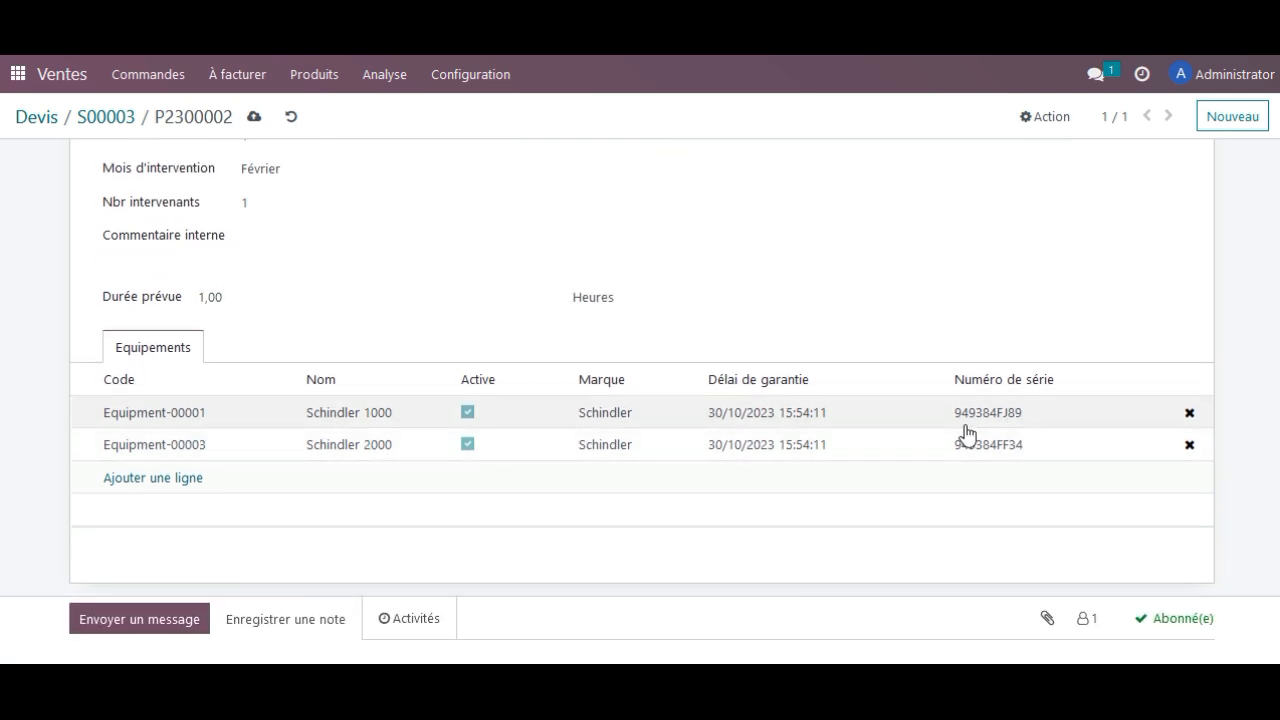
Open the Schindler 1000 equipment record from the parc and review its general information, organs, spare parts and safety instructions
{"action": "left_click", "coordinate": [201, 423]}
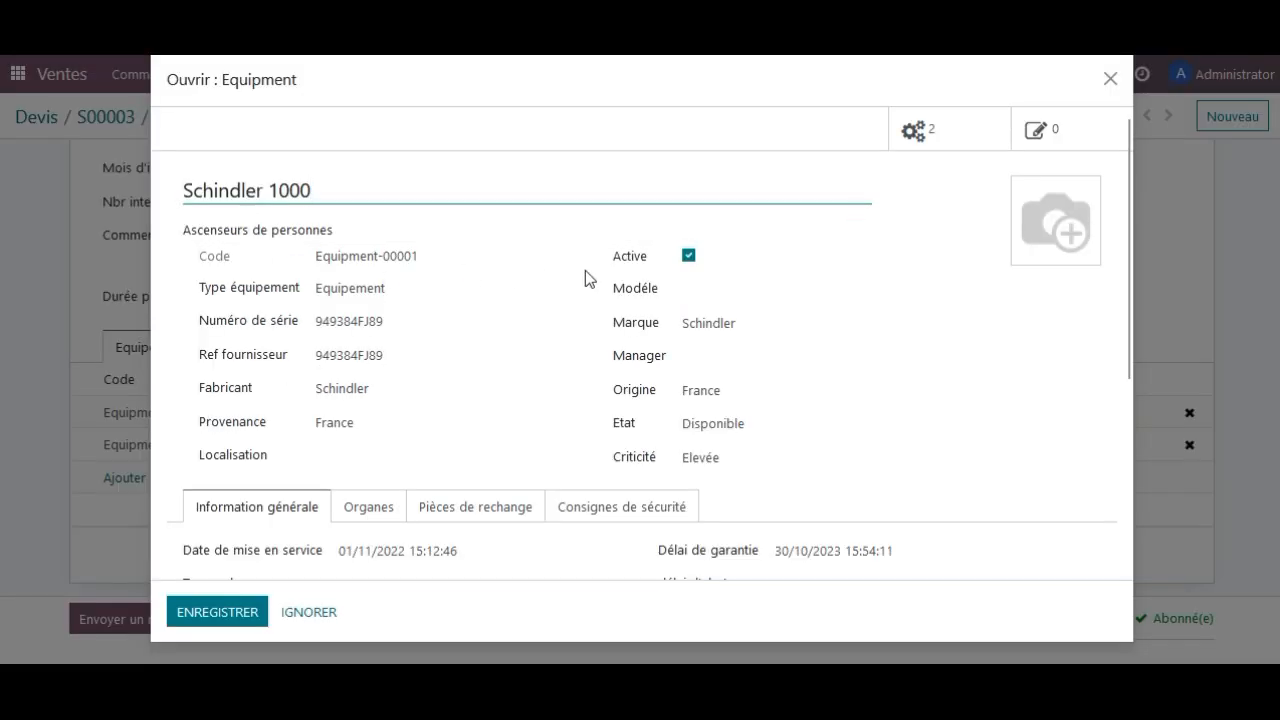
{"action": "scroll", "coordinate": [378, 344], "scroll_direction": "down", "scroll_amount": 2}
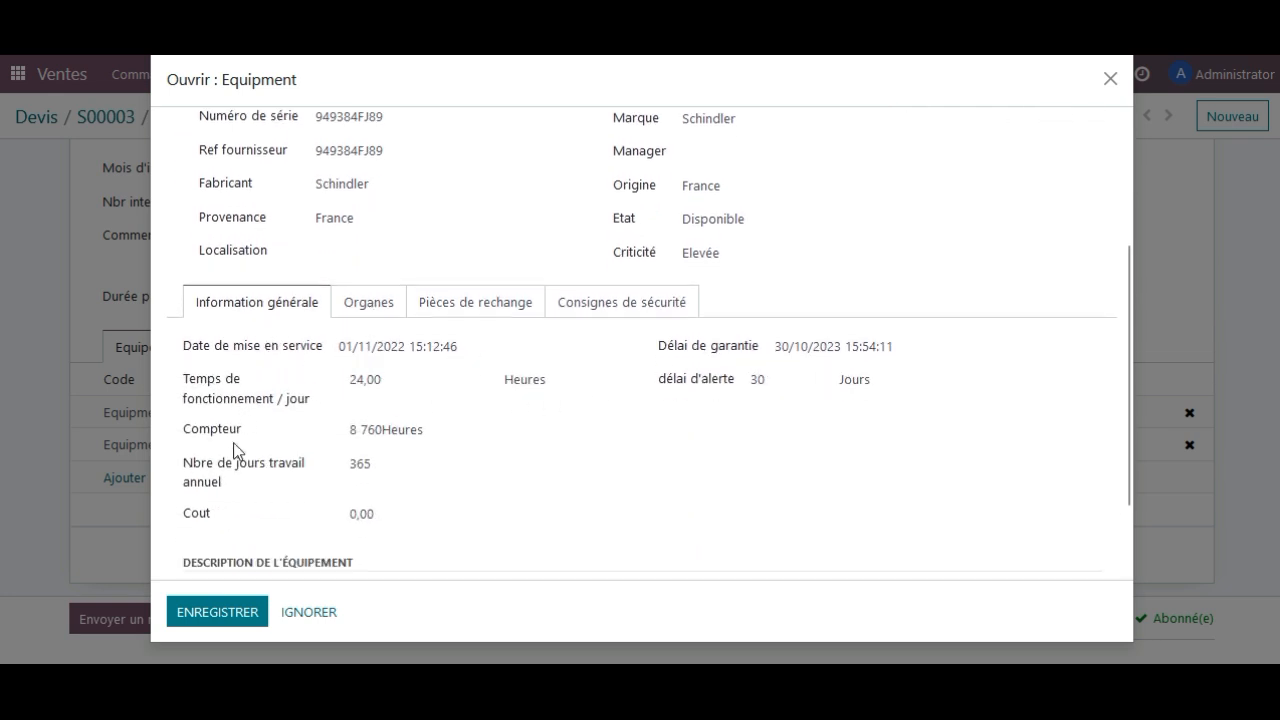
{"action": "scroll", "coordinate": [353, 520], "scroll_direction": "up", "scroll_amount": 2}
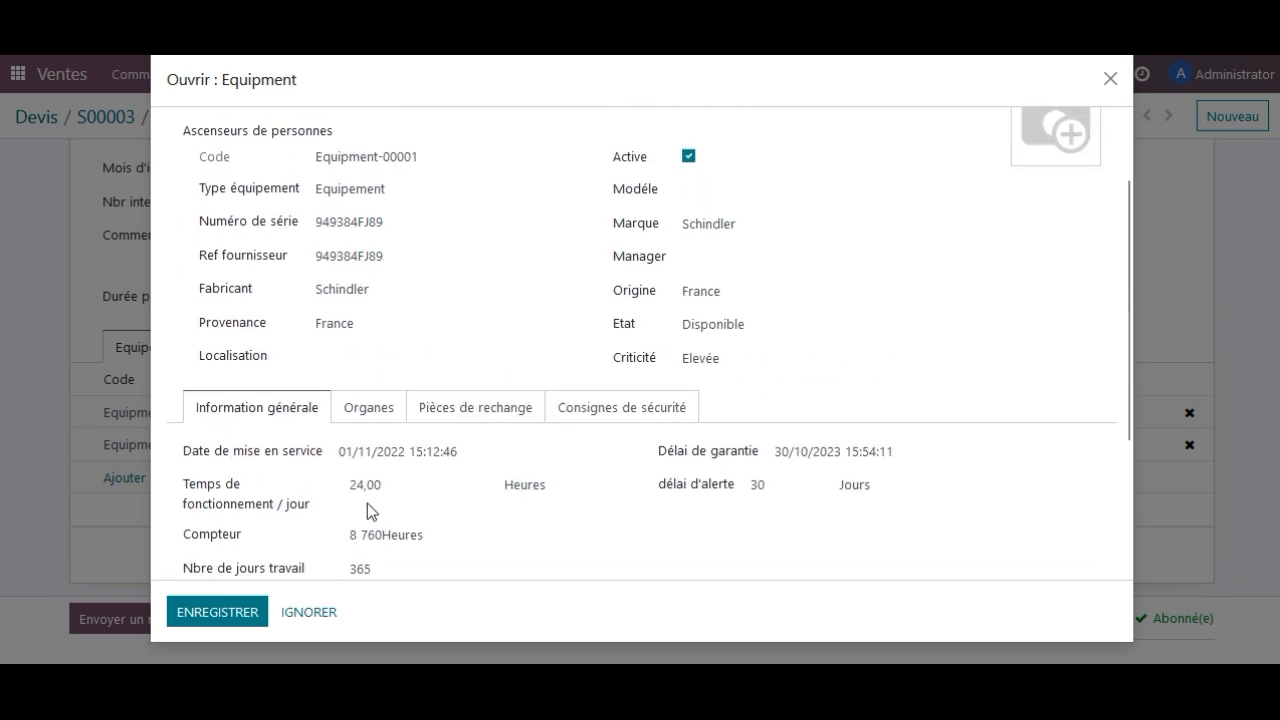
{"action": "left_click", "coordinate": [380, 406]}
{"action": "left_click", "coordinate": [474, 410]}
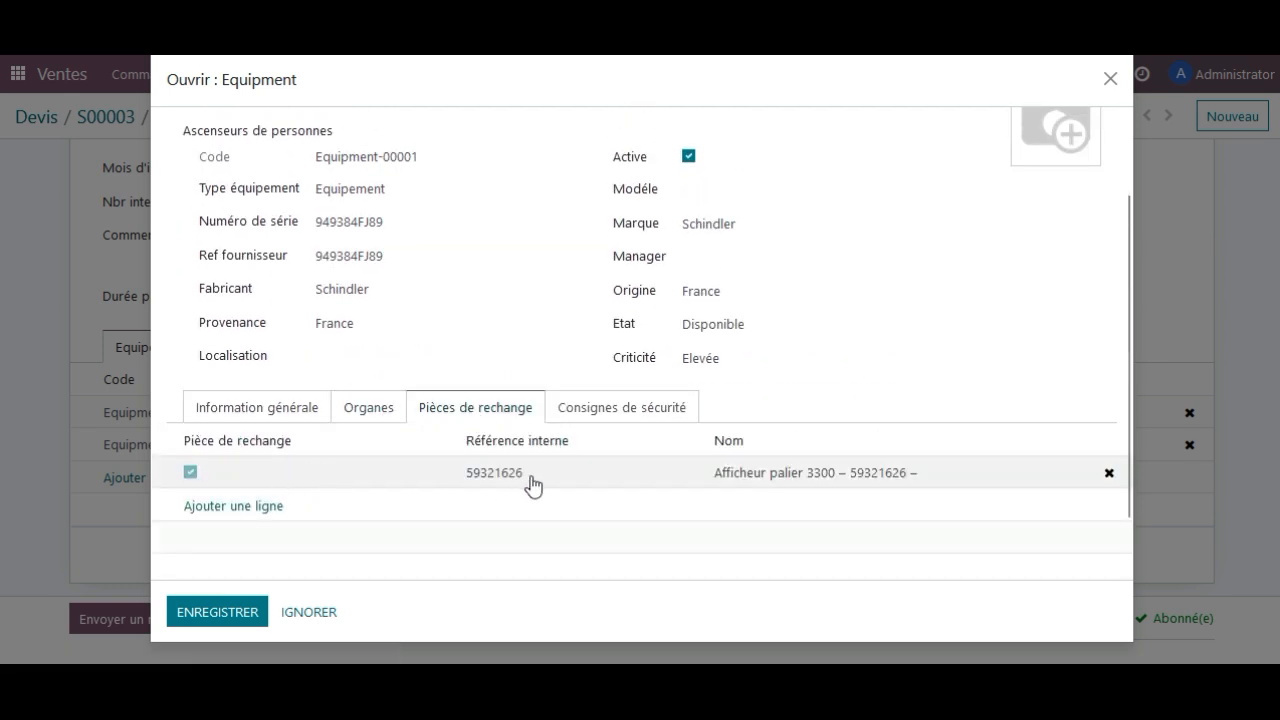
{"action": "left_click", "coordinate": [614, 408]}
{"action": "left_click", "coordinate": [262, 611]}
{"action": "scroll", "coordinate": [531, 417], "scroll_direction": "up", "scroll_amount": 5}
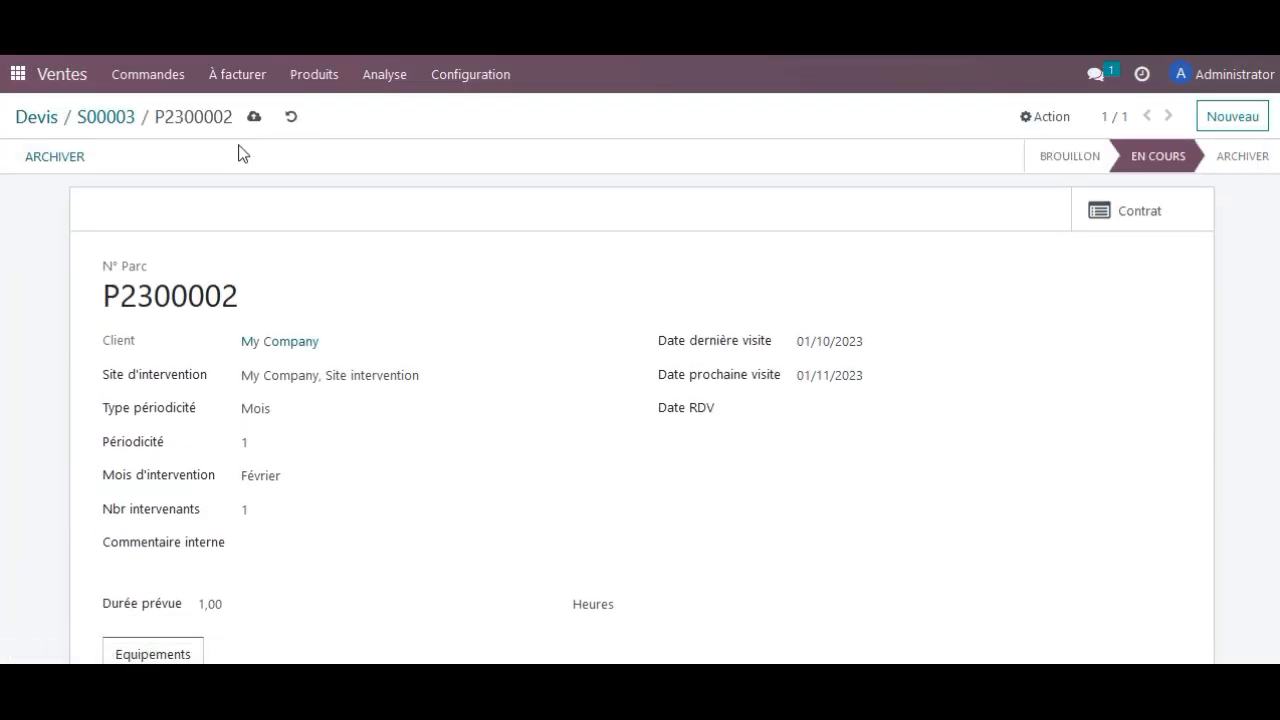
Open contract CT2300001 linked to the parc, review its dates and type, and return to the parc record
{"action": "left_click", "coordinate": [1140, 215]}
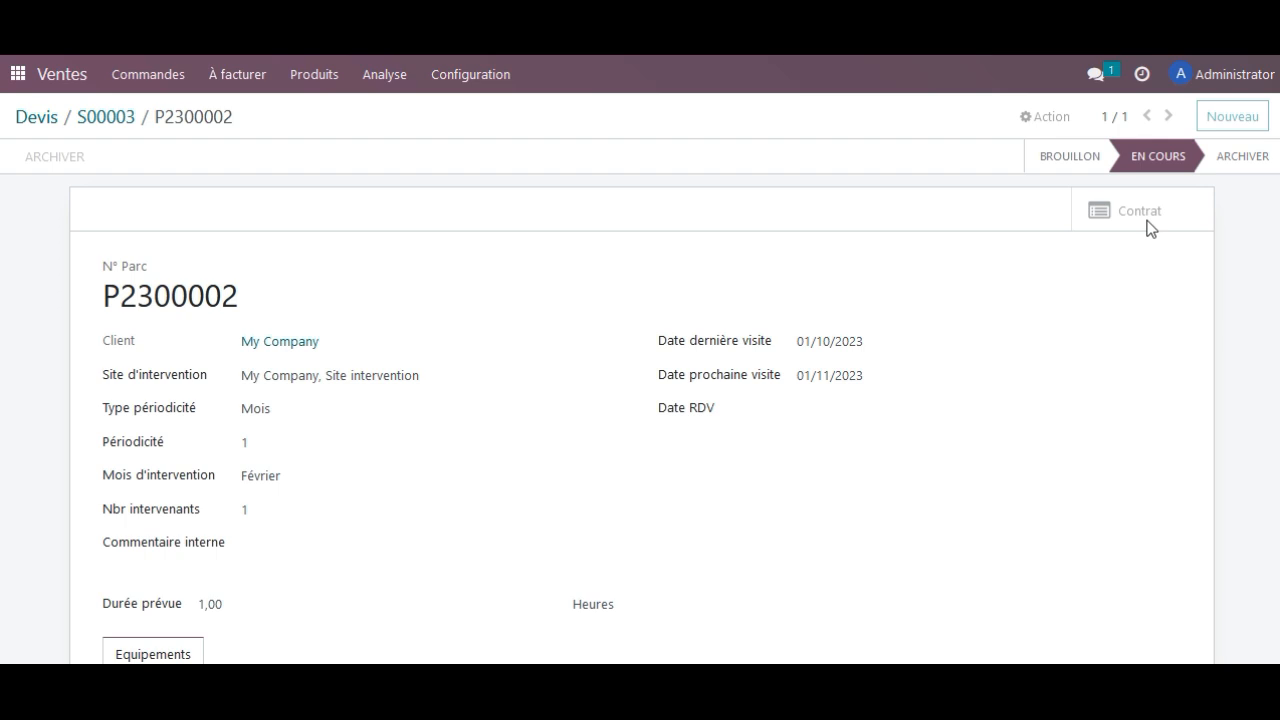
{"action": "left_click", "coordinate": [224, 244]}
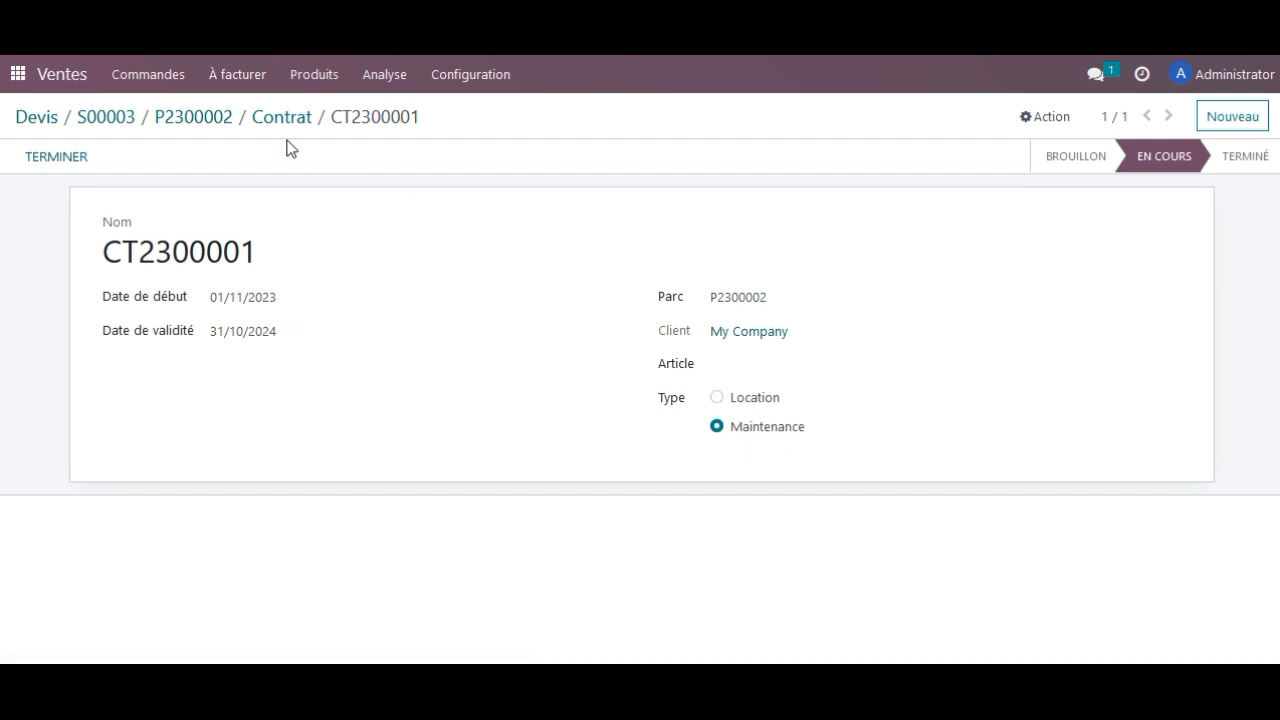
{"action": "left_click", "coordinate": [200, 120]}
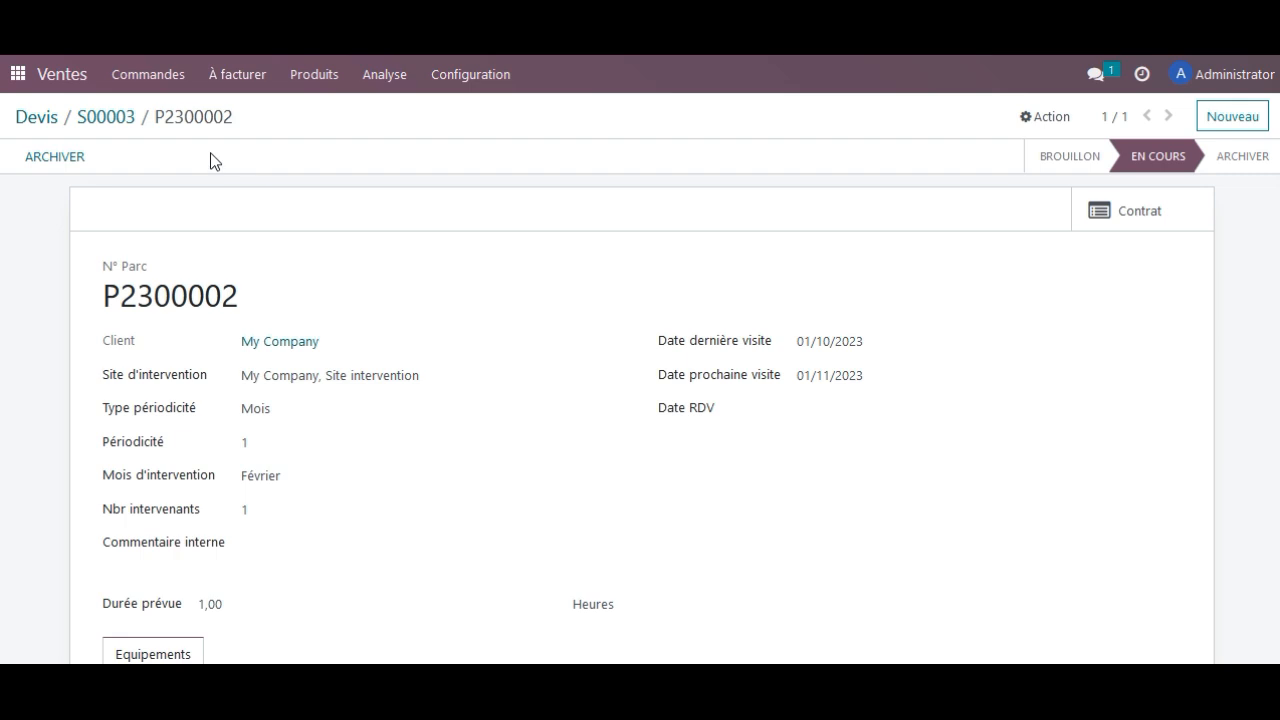
Switch to the Maintenance app and open operating procedure PM-00002 for Schindler 2000 from the preventive maintenance list
{"action": "left_click", "coordinate": [17, 74]}
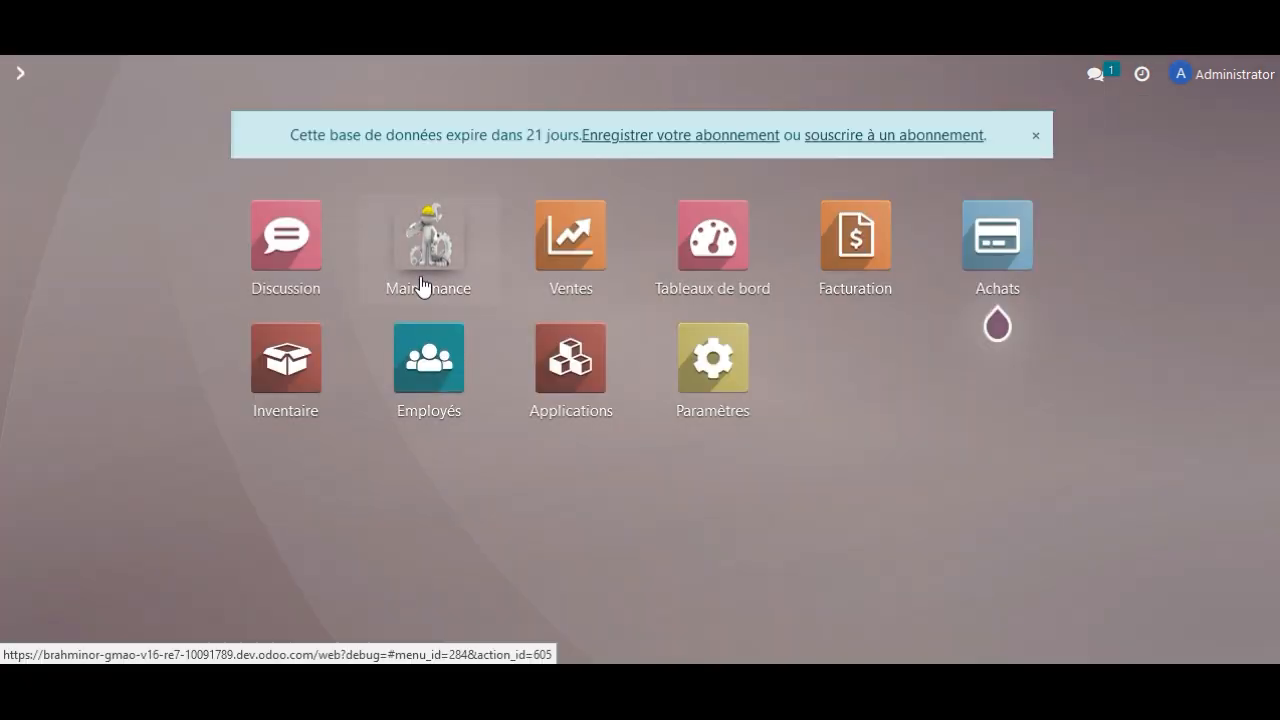
{"action": "left_click", "coordinate": [421, 287]}
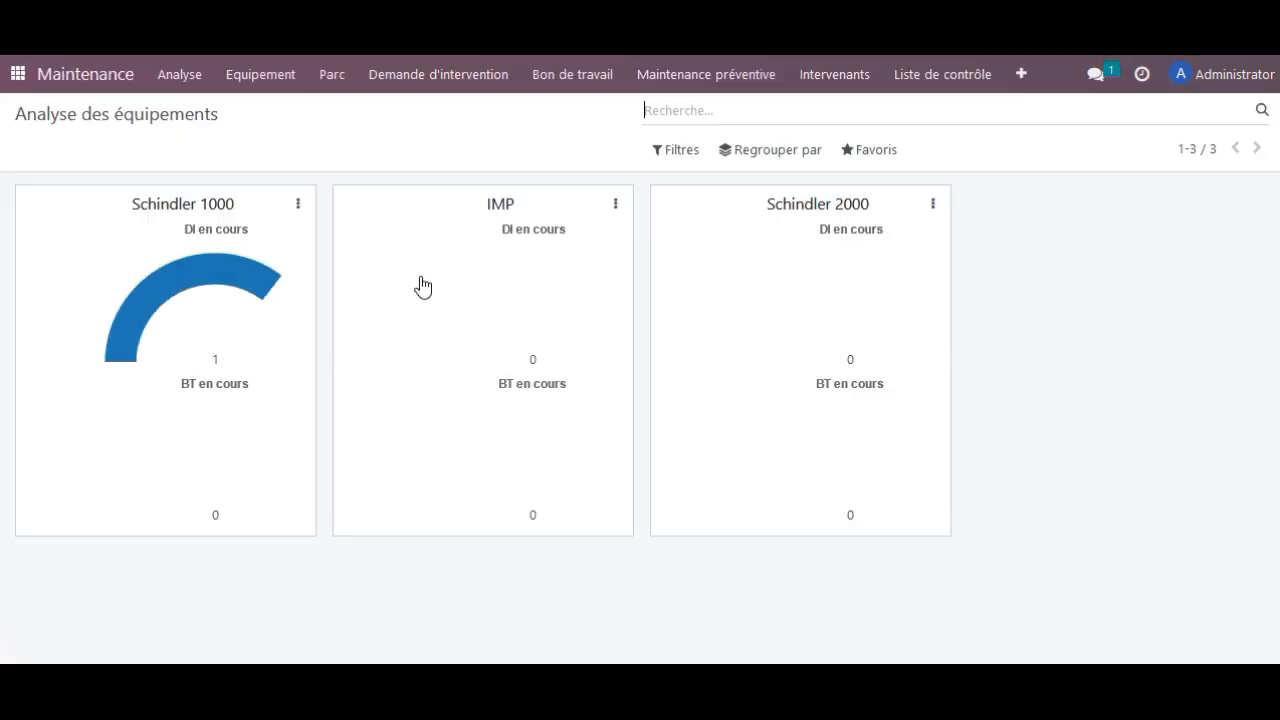
{"action": "left_click", "coordinate": [693, 80]}
{"action": "left_click", "coordinate": [702, 111]}
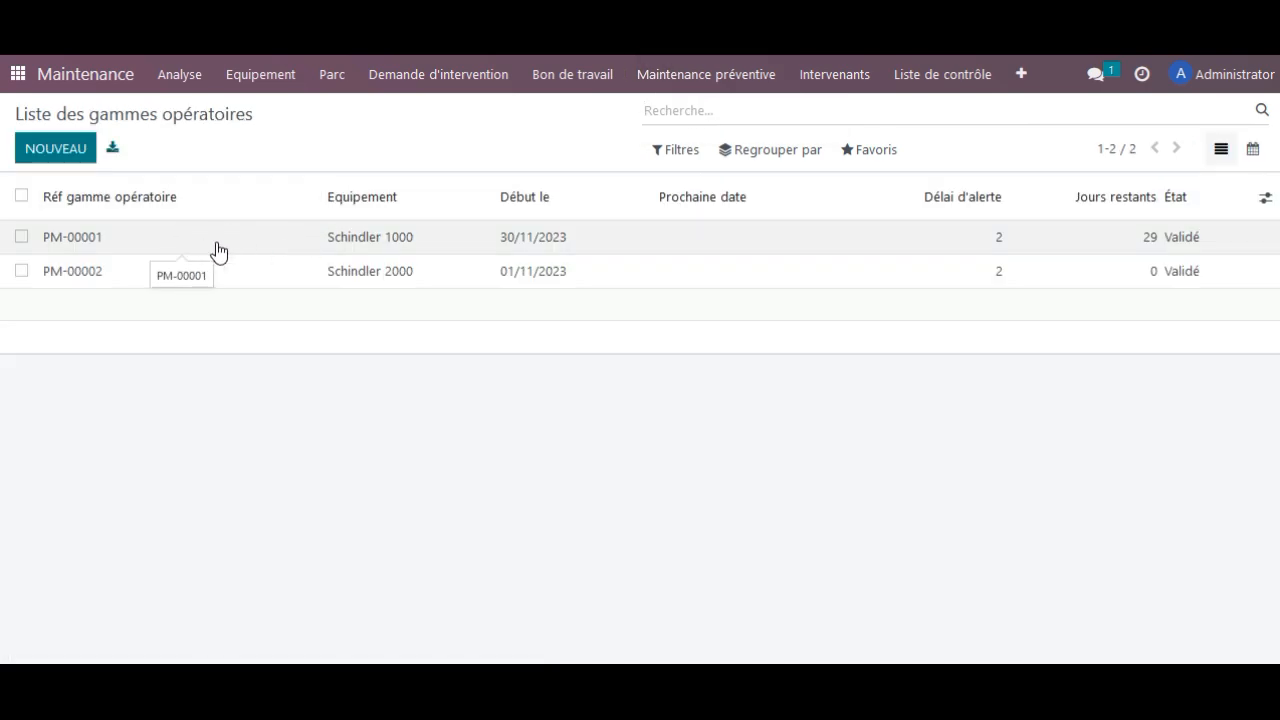
{"action": "left_click", "coordinate": [200, 279]}
{"action": "scroll", "coordinate": [335, 400], "scroll_direction": "down", "scroll_amount": 1}
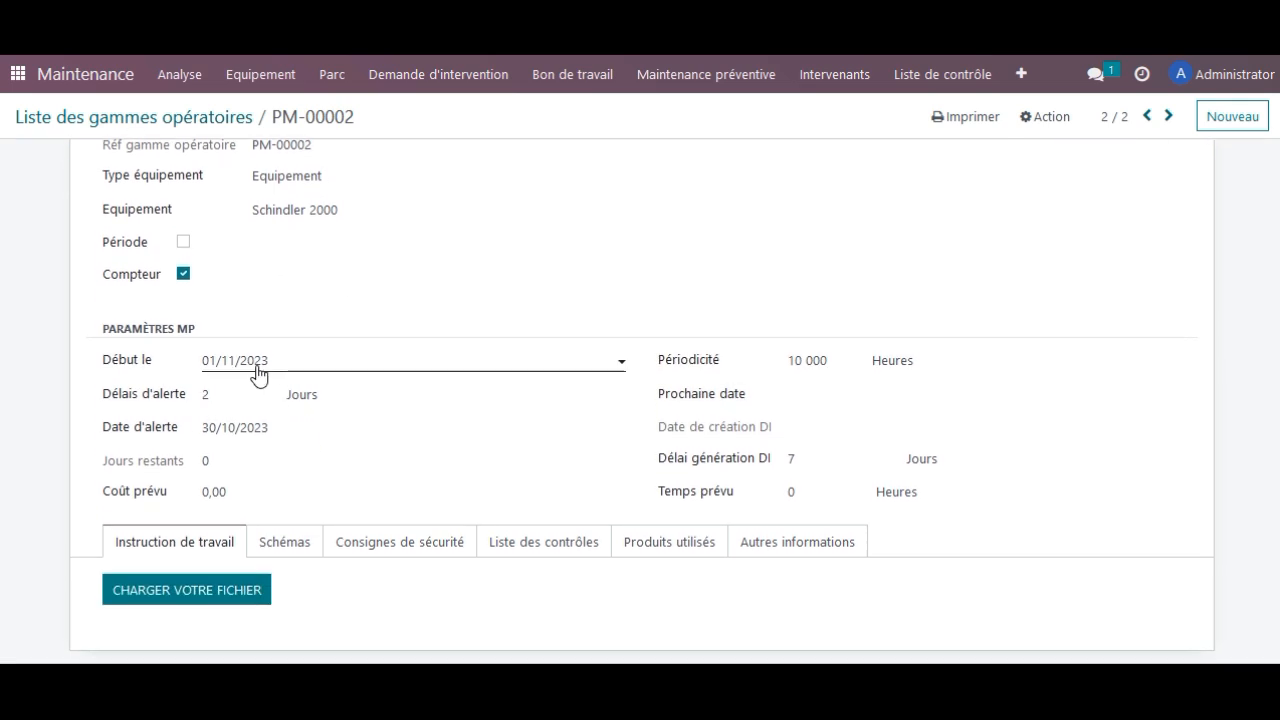
{"action": "scroll", "coordinate": [260, 372], "scroll_direction": "up", "scroll_amount": 1}
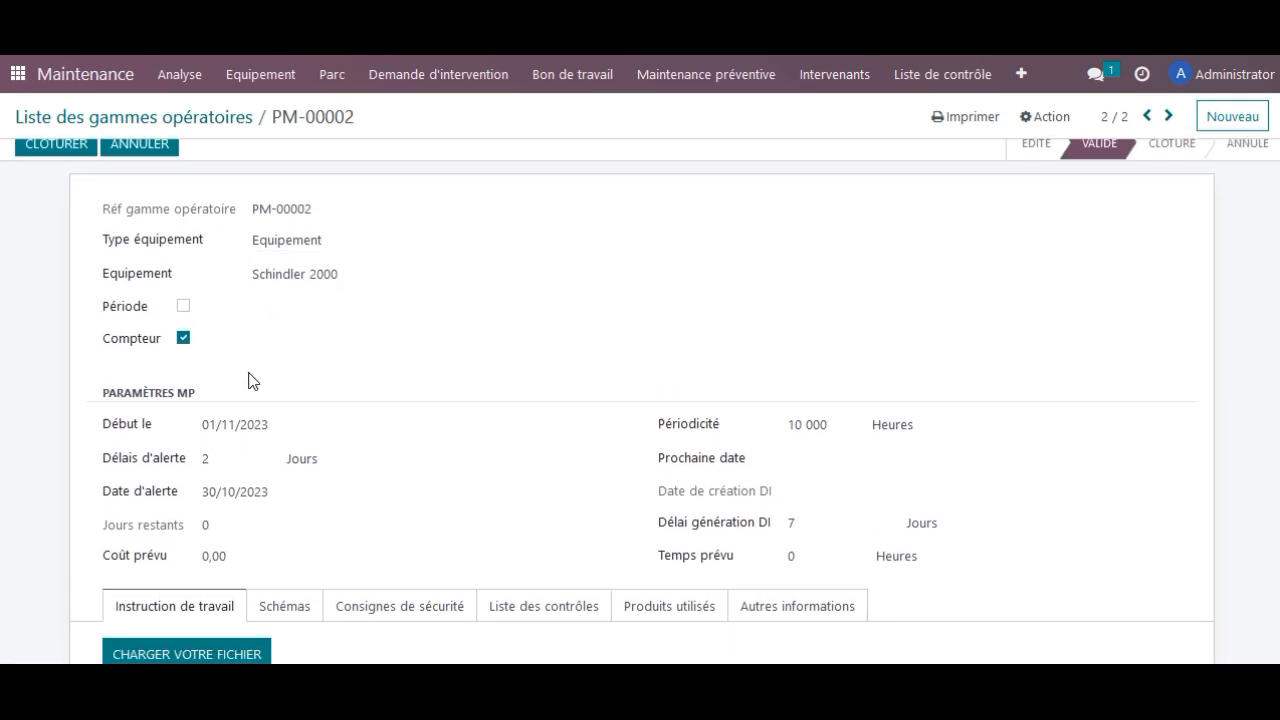
{"action": "scroll", "coordinate": [250, 380], "scroll_direction": "down", "scroll_amount": 1}
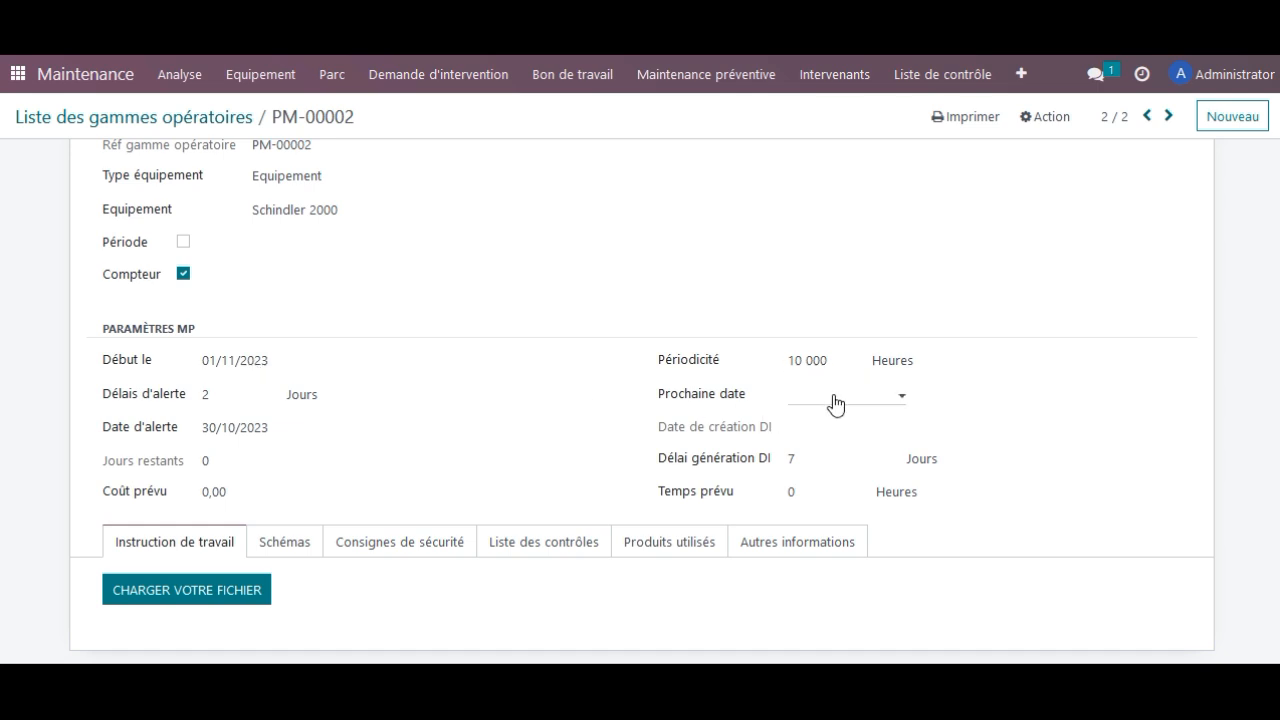
Set the next date (Prochaine date) of PM-00002 to 01/12/2023
{"action": "left_click", "coordinate": [836, 404]}
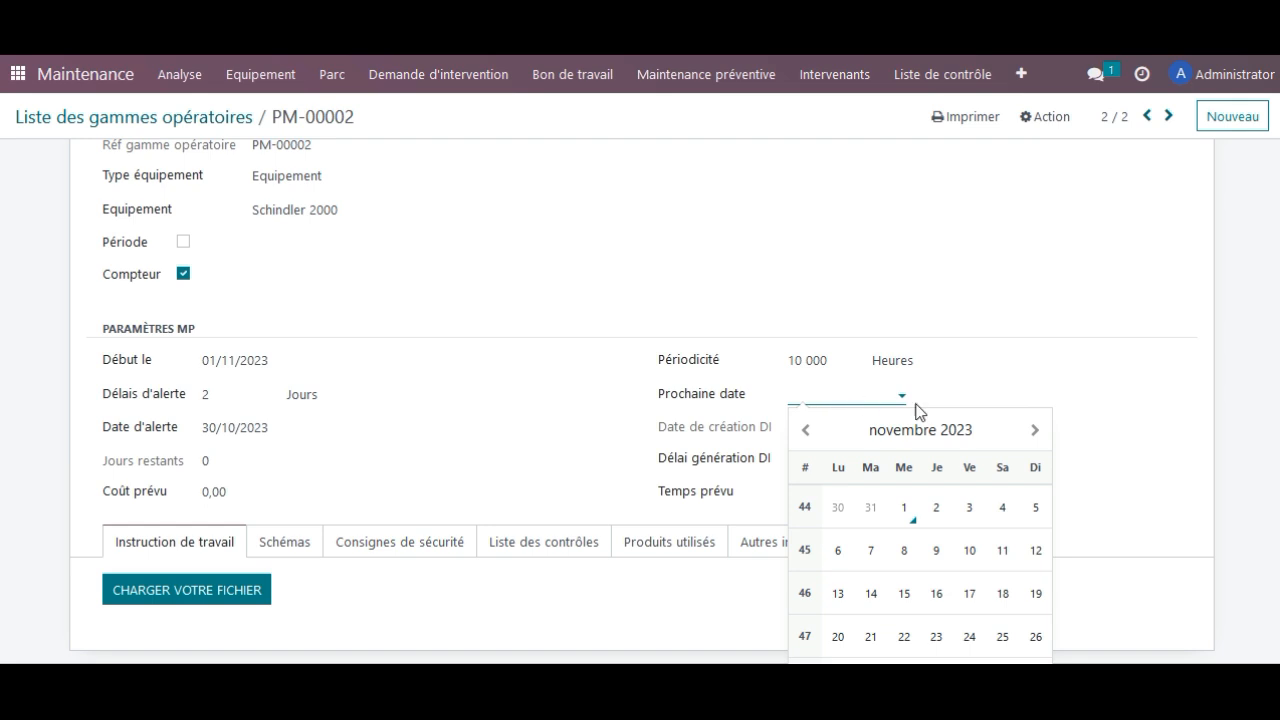
{"action": "left_click", "coordinate": [1030, 432]}
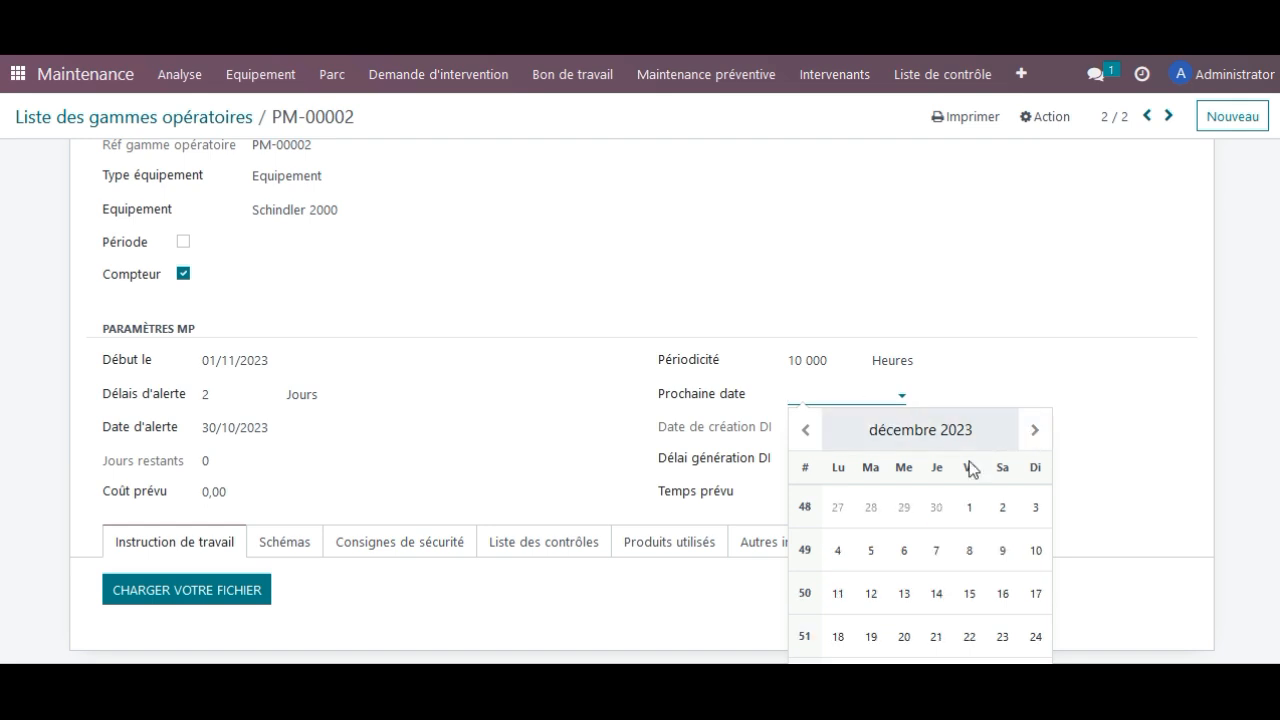
{"action": "left_click", "coordinate": [968, 508]}
{"action": "left_click", "coordinate": [1126, 476]}
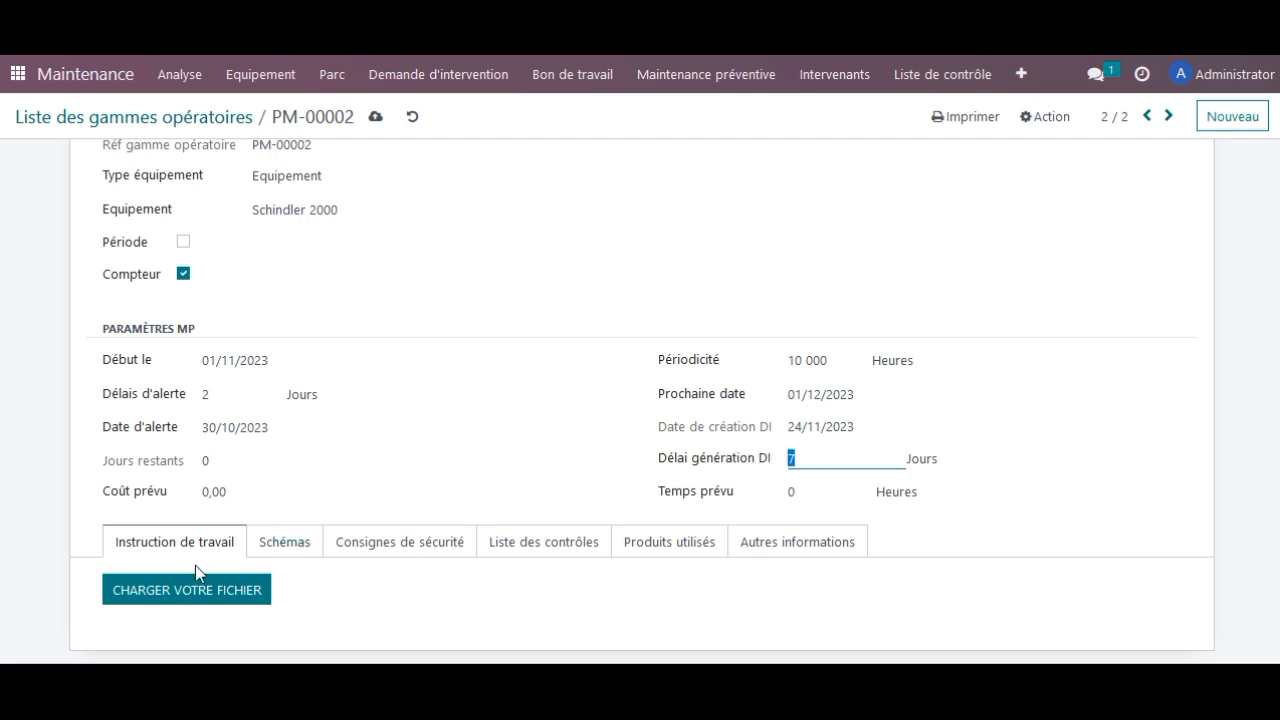
Examine the diagrams, safety instructions, checklist, used products and other information of PM-00002, along with its periodicity and reference
{"action": "left_click", "coordinate": [309, 553]}
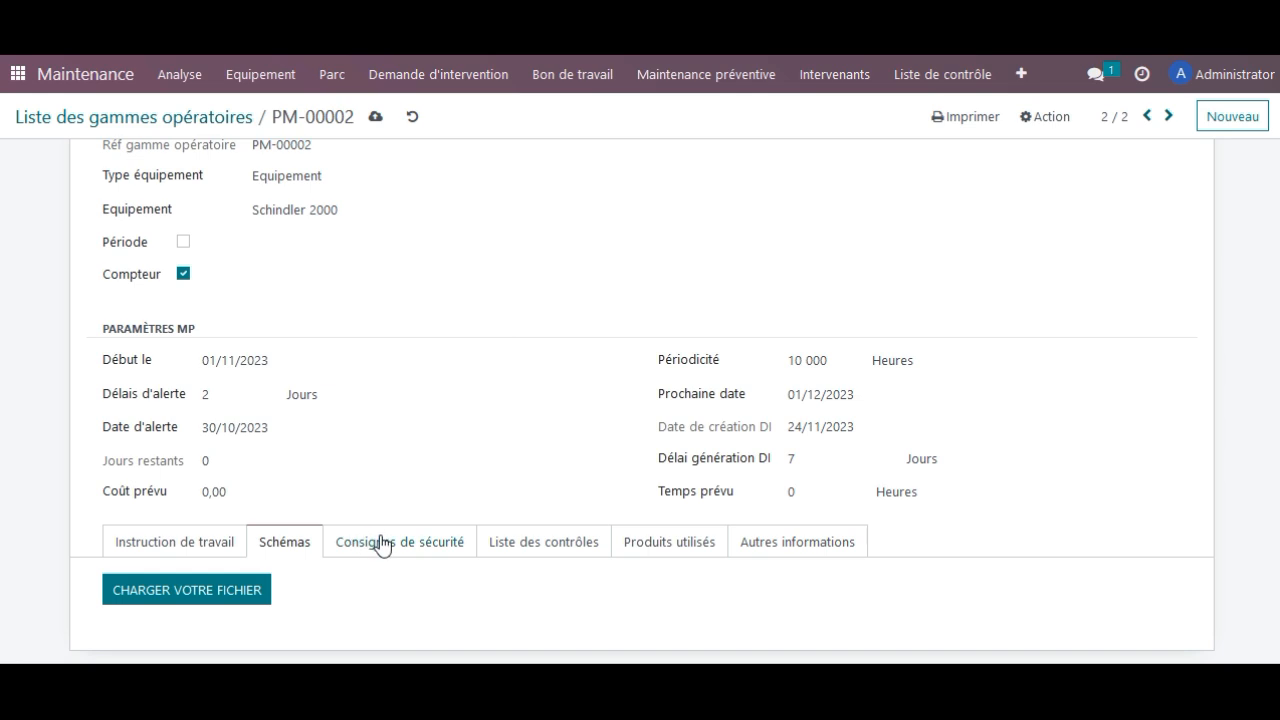
{"action": "left_click", "coordinate": [415, 543]}
{"action": "scroll", "coordinate": [403, 563], "scroll_direction": "down", "scroll_amount": 2}
{"action": "left_click", "coordinate": [540, 415]}
{"action": "scroll", "coordinate": [535, 458], "scroll_direction": "down", "scroll_amount": 1}
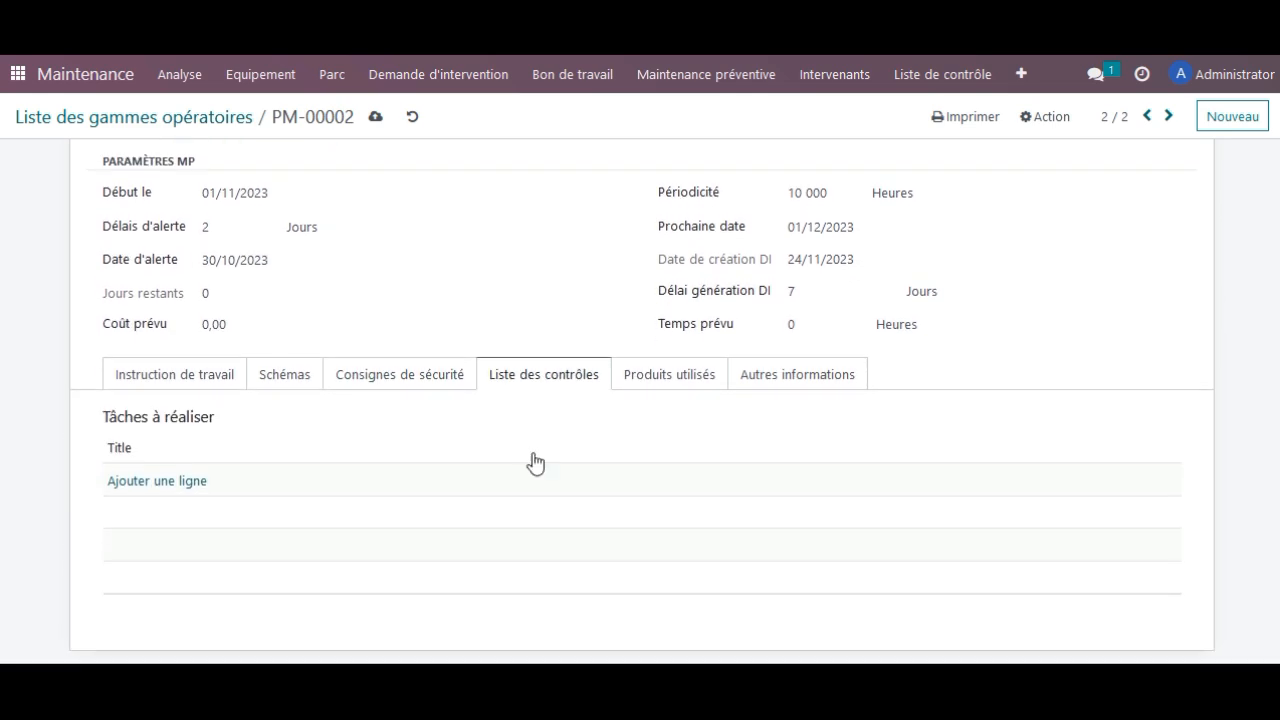
{"action": "left_click", "coordinate": [655, 384]}
{"action": "scroll", "coordinate": [274, 383], "scroll_direction": "down", "scroll_amount": 1}
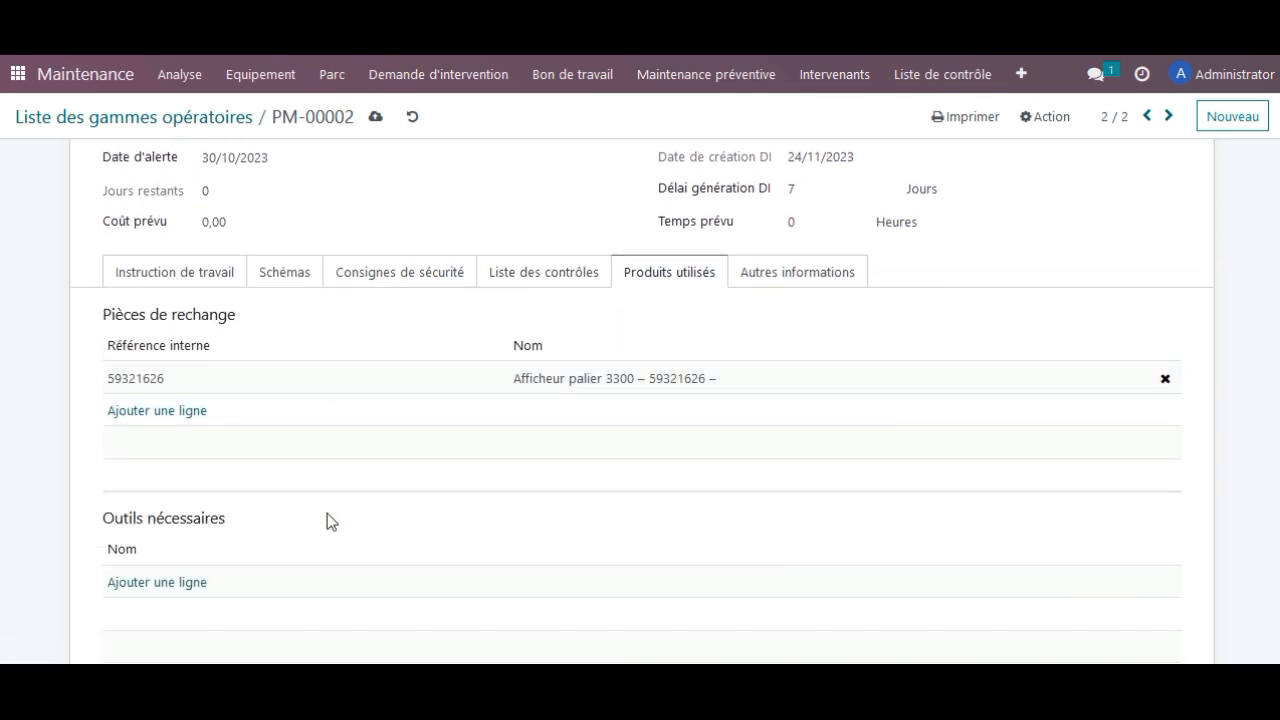
{"action": "left_click", "coordinate": [808, 274]}
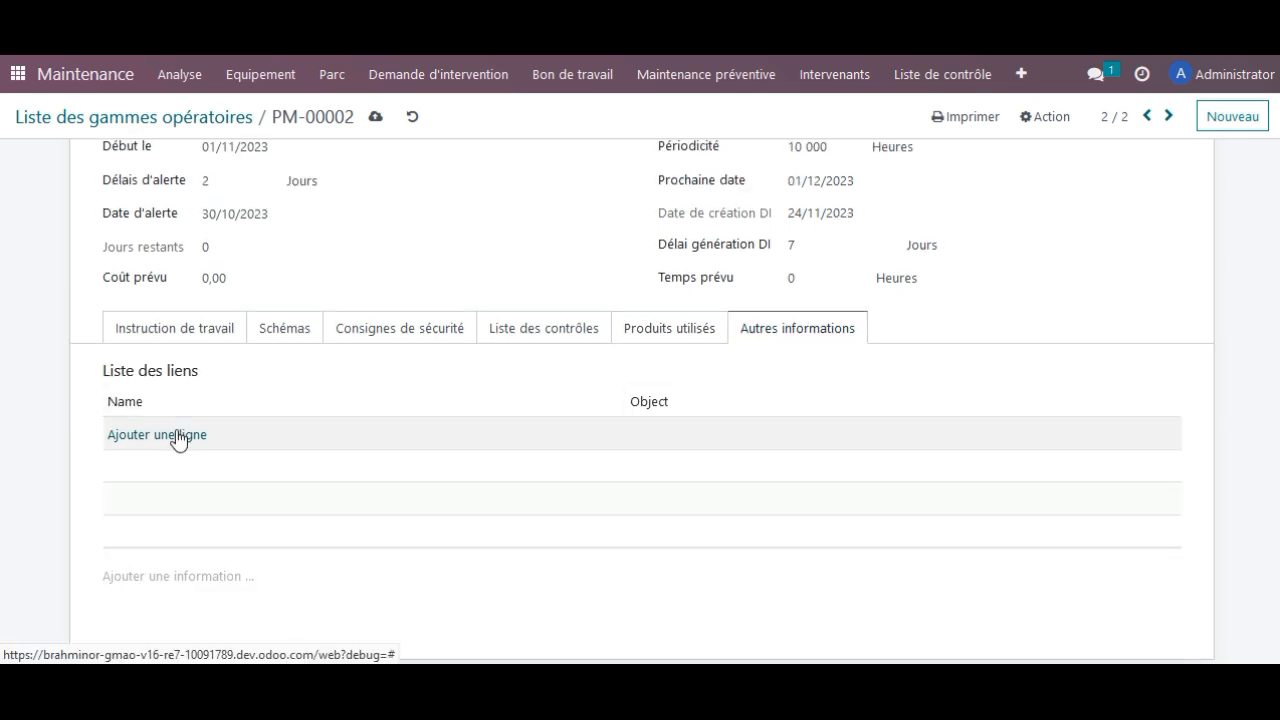
{"action": "double_click", "coordinate": [185, 370]}
{"action": "scroll", "coordinate": [290, 385], "scroll_direction": "up", "scroll_amount": 3}
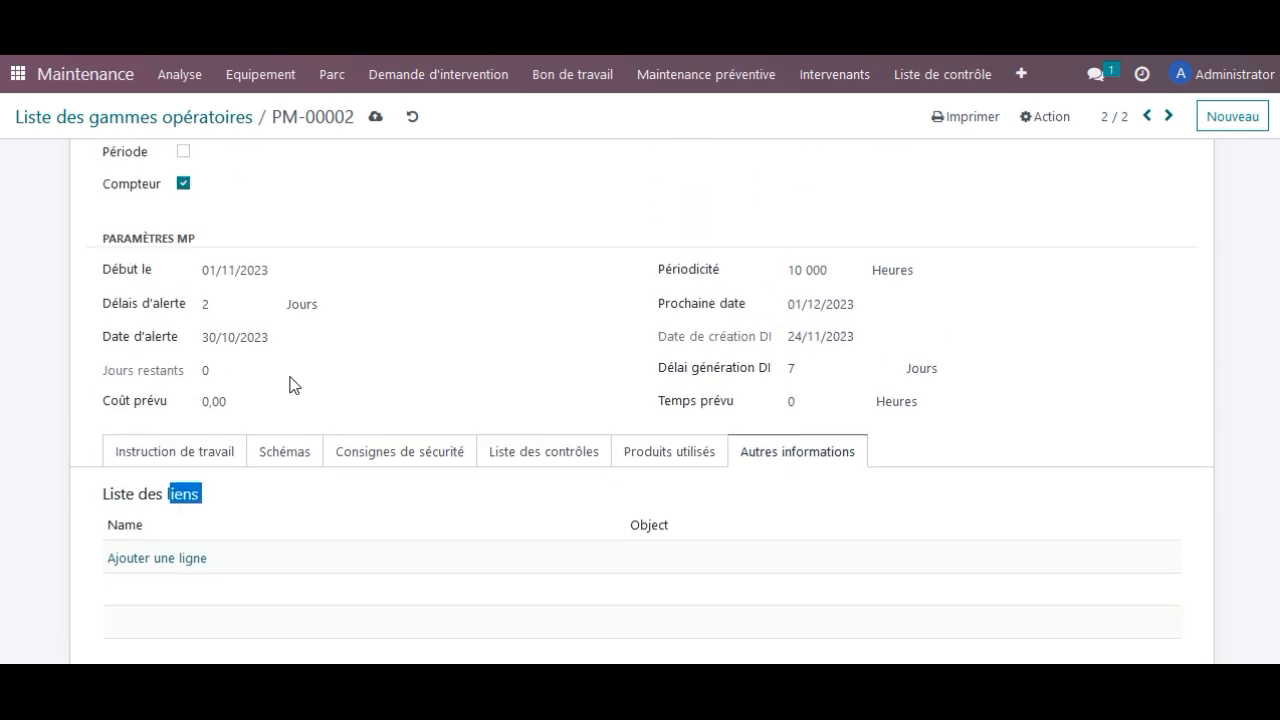
{"action": "left_click", "coordinate": [709, 260]}
{"action": "left_click", "coordinate": [921, 275]}
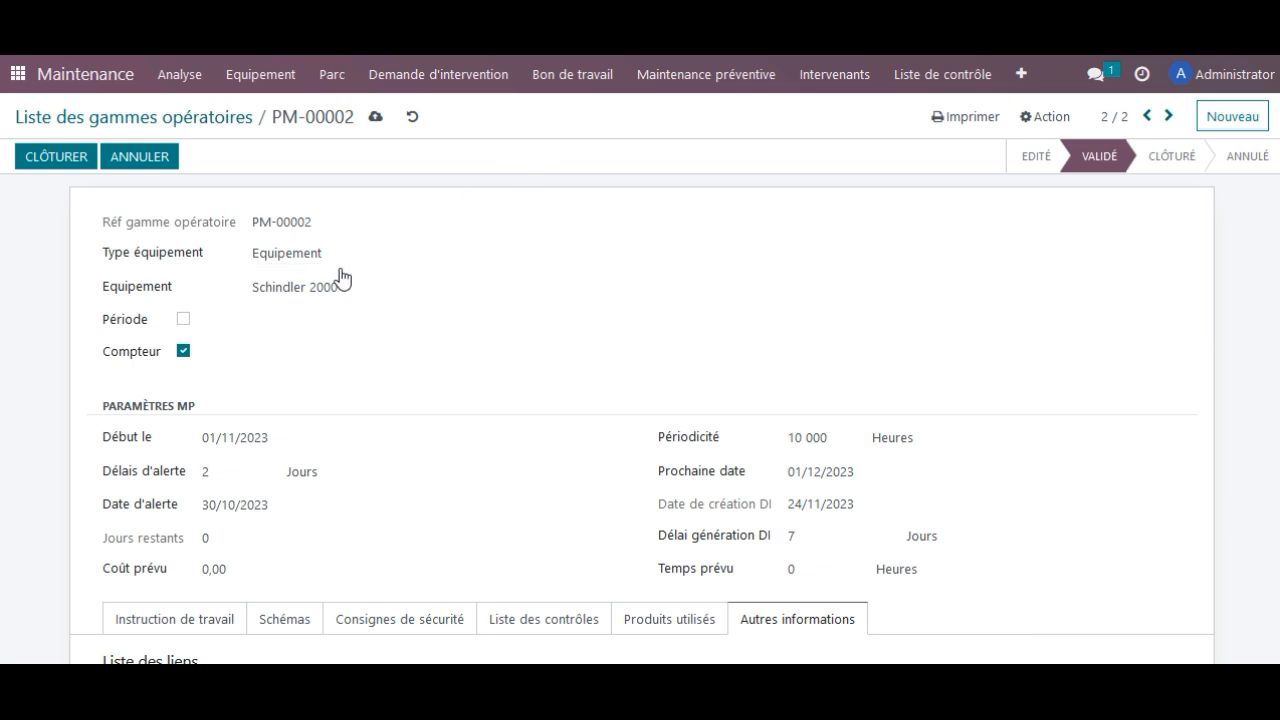
{"action": "left_click_drag", "start_coordinate": [320, 222], "coordinate": [229, 243]}
Open intervention request DI-00002 from the intervention requests list and review its linked MP and general information
{"action": "left_click", "coordinate": [411, 88]}
{"action": "left_click", "coordinate": [430, 115]}
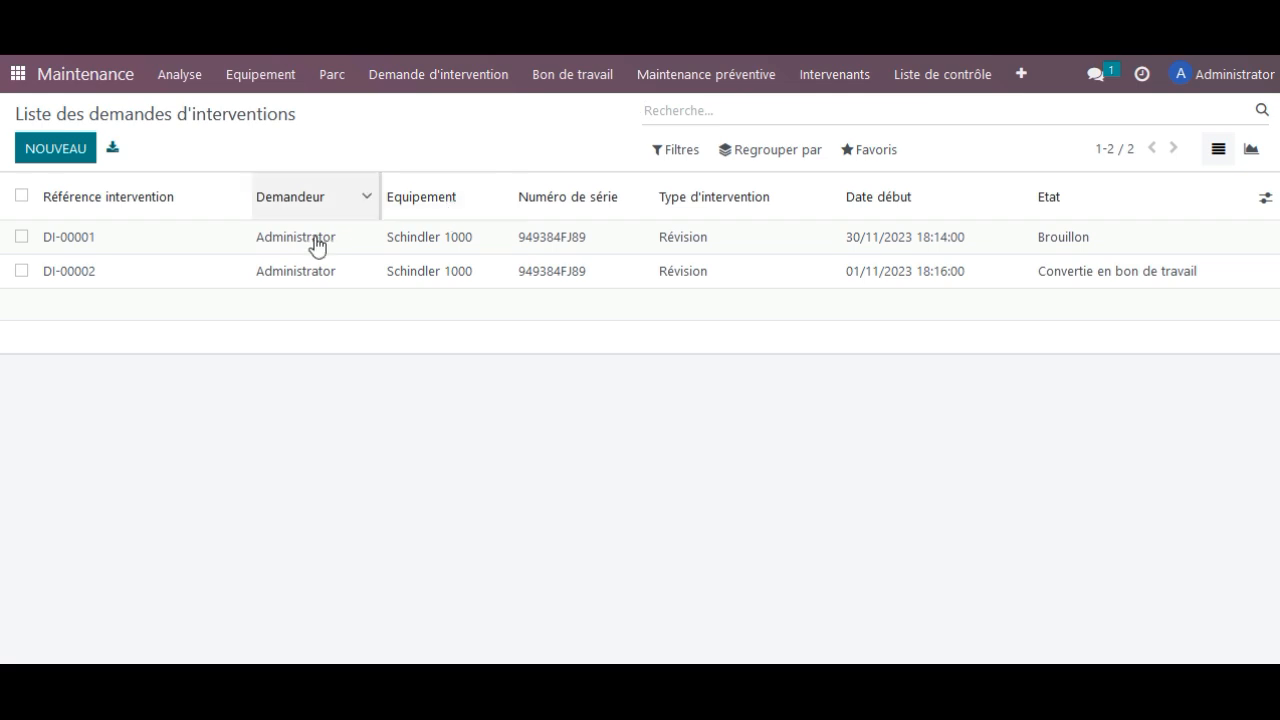
{"action": "left_click", "coordinate": [139, 284]}
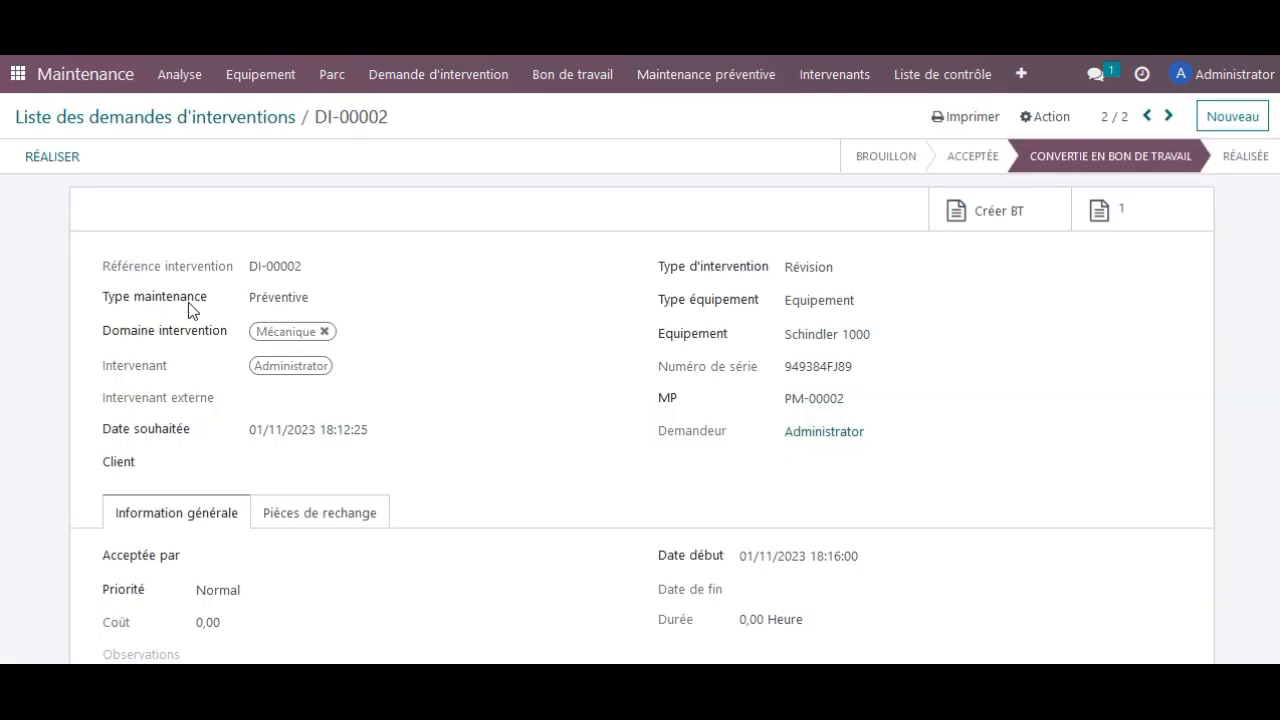
{"action": "left_click", "coordinate": [849, 398]}
{"action": "left_click", "coordinate": [1048, 478]}
{"action": "scroll", "coordinate": [994, 492], "scroll_direction": "down", "scroll_amount": 1}
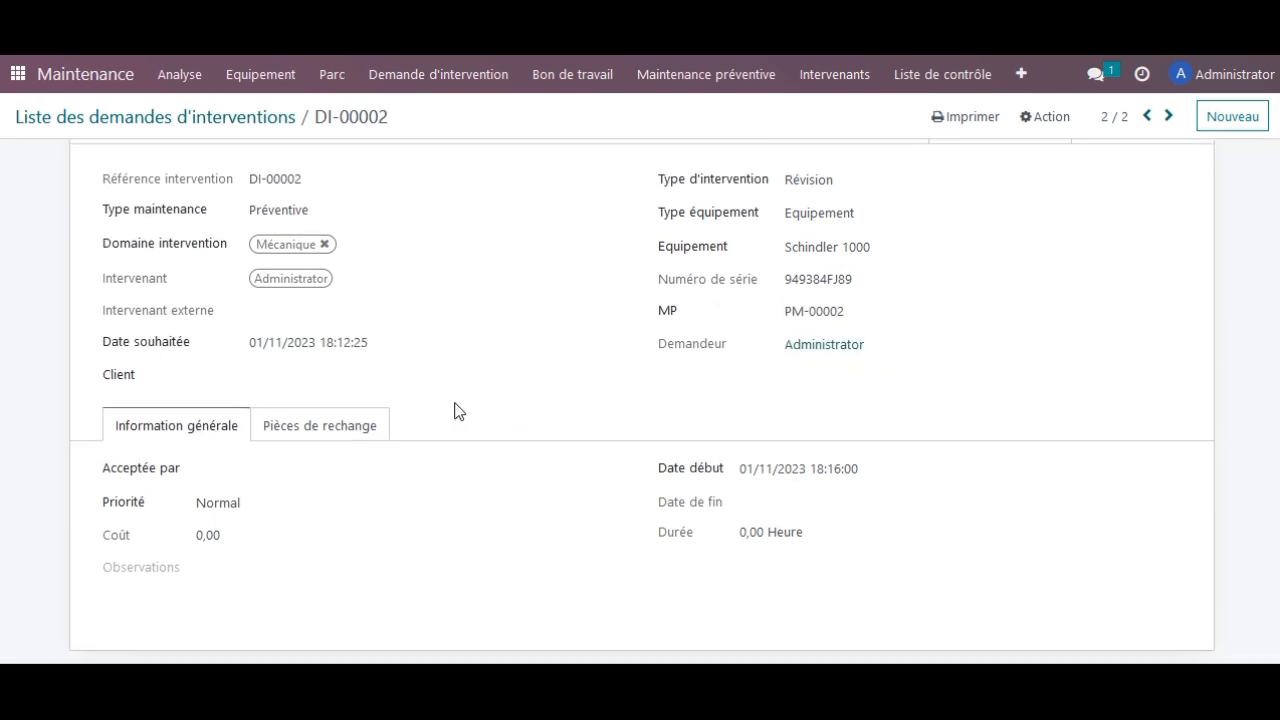
Open work order BT-00003 linked to intervention request DI-00002
{"action": "scroll", "coordinate": [455, 410], "scroll_direction": "up", "scroll_amount": 1}
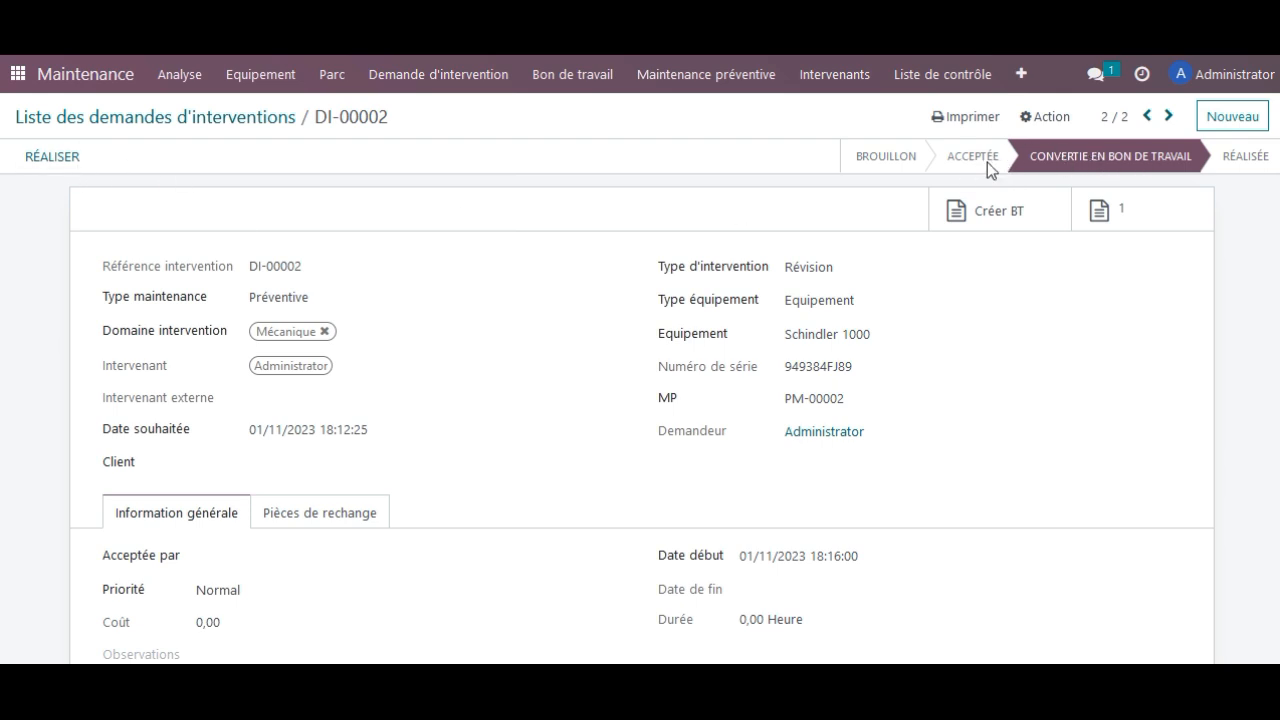
{"action": "left_click", "coordinate": [1134, 222]}
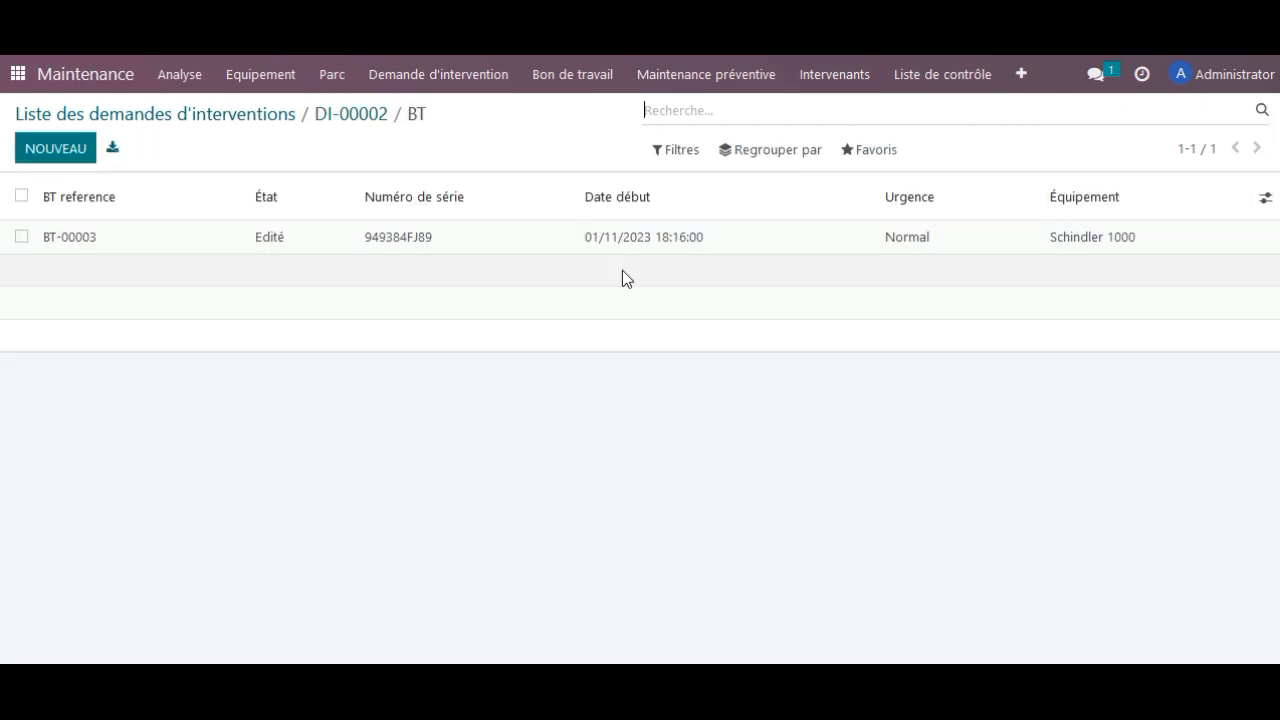
{"action": "left_click", "coordinate": [414, 250]}
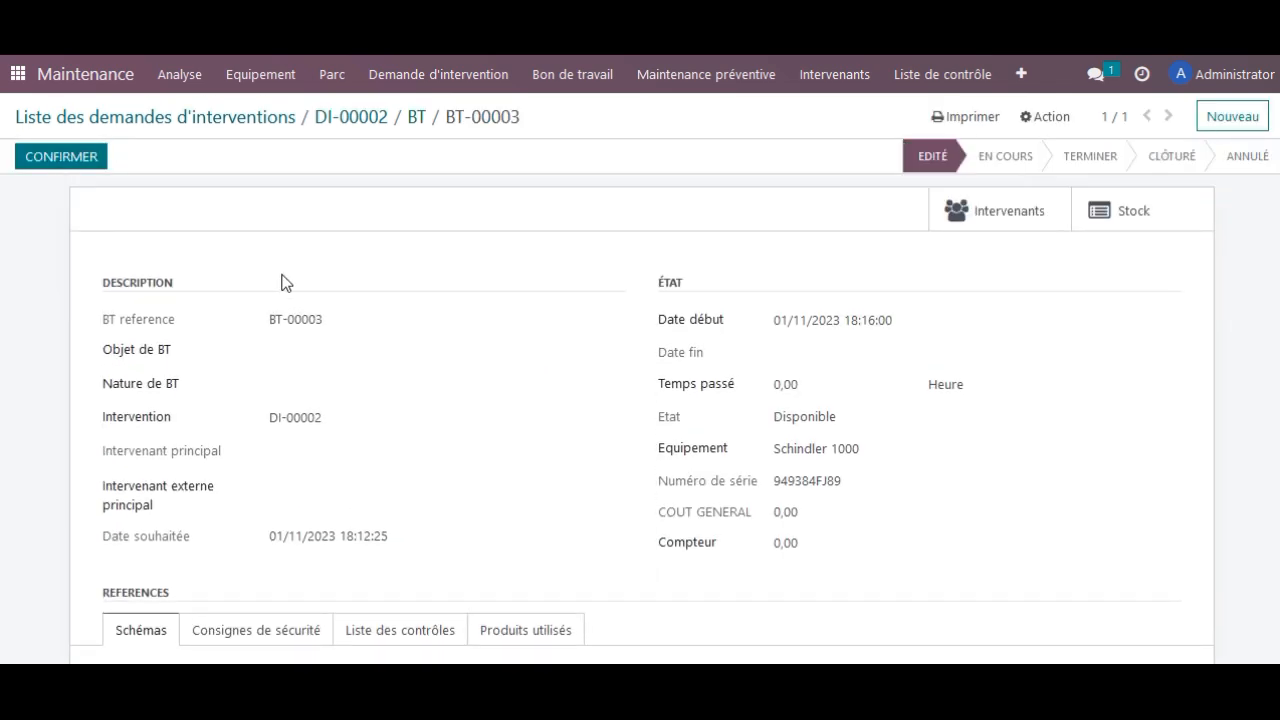
Set the work order's subject (Objet de BT) to Préventif and its nature (Nature de BT) to Anomalies techniques
{"action": "left_click", "coordinate": [293, 349]}
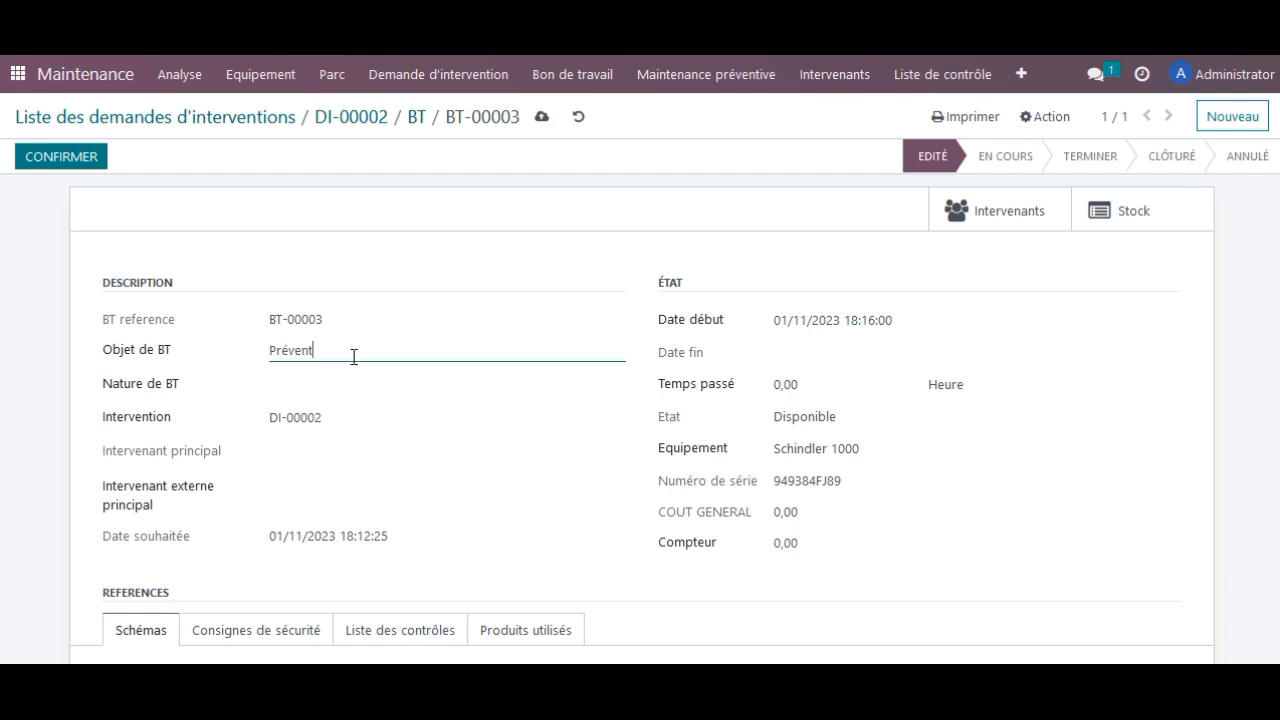
{"action": "type", "text": "Préventif"}
{"action": "left_click", "coordinate": [438, 384]}
{"action": "left_click", "coordinate": [374, 417]}
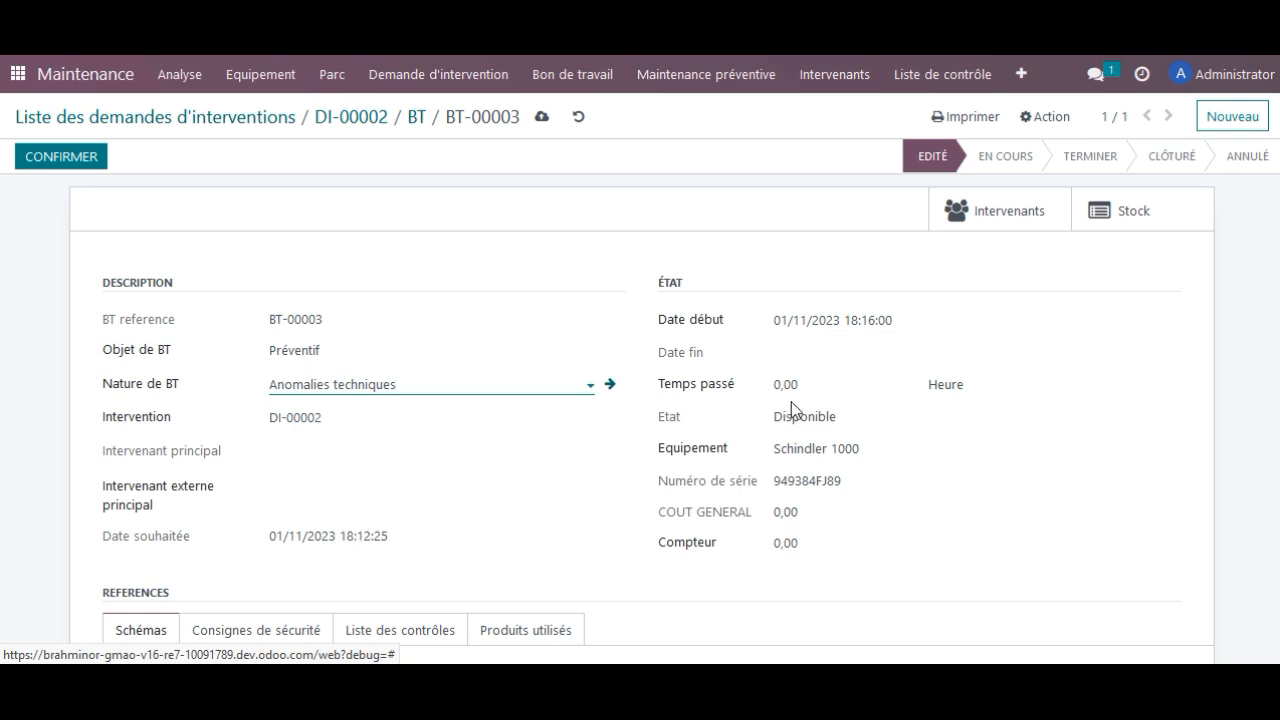
Review the safety instructions and checklist of BT-00003 and confirm the work order
{"action": "scroll", "coordinate": [794, 409], "scroll_direction": "down", "scroll_amount": 2}
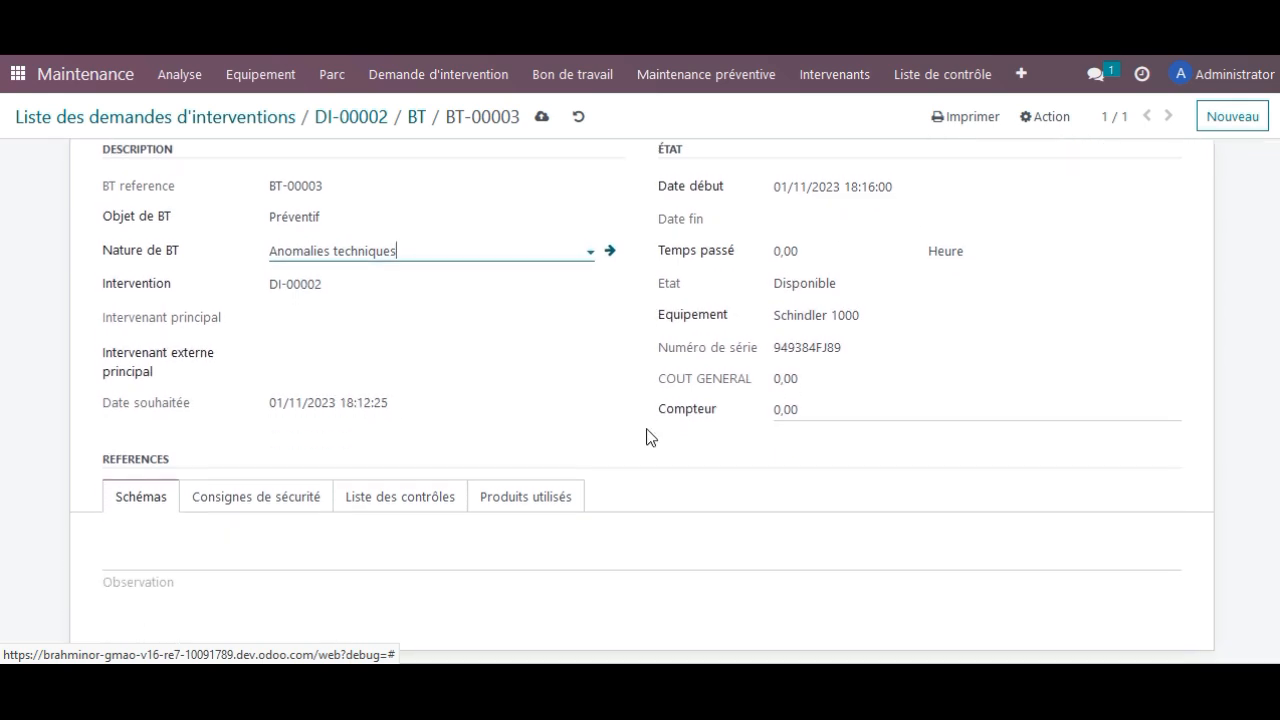
{"action": "left_click", "coordinate": [250, 497]}
{"action": "scroll", "coordinate": [255, 524], "scroll_direction": "down", "scroll_amount": 1}
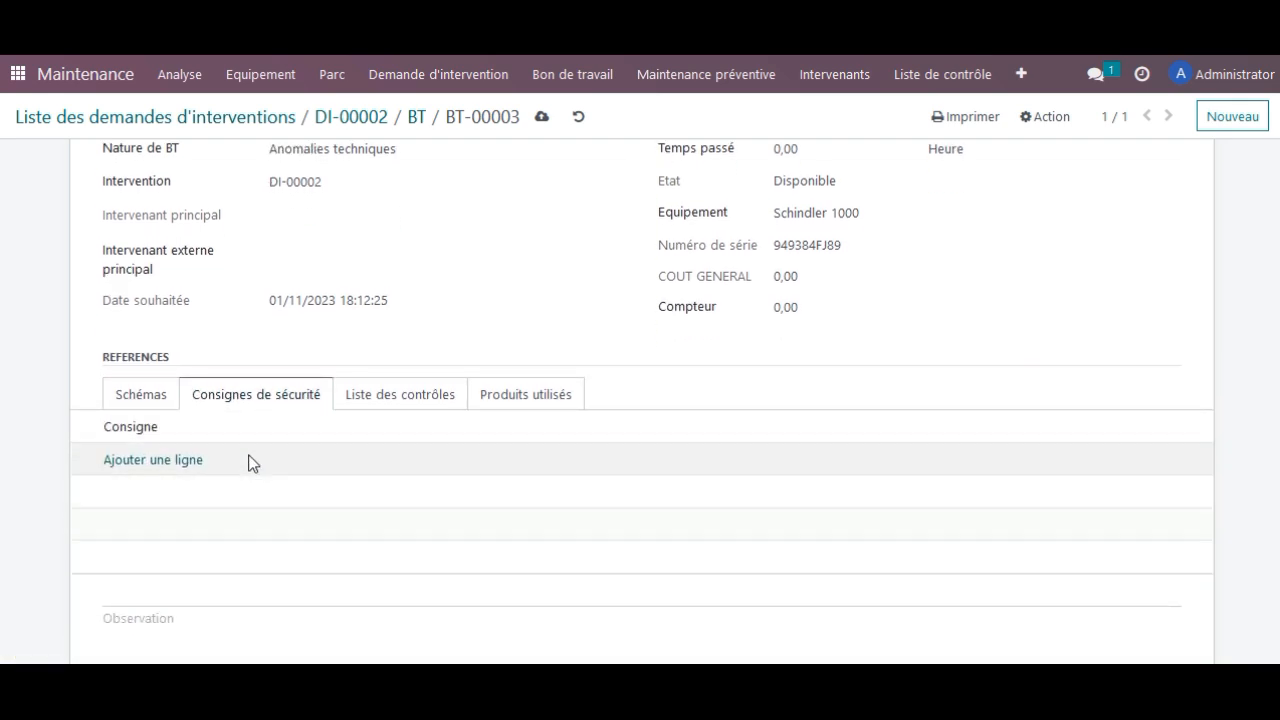
{"action": "left_click", "coordinate": [391, 405]}
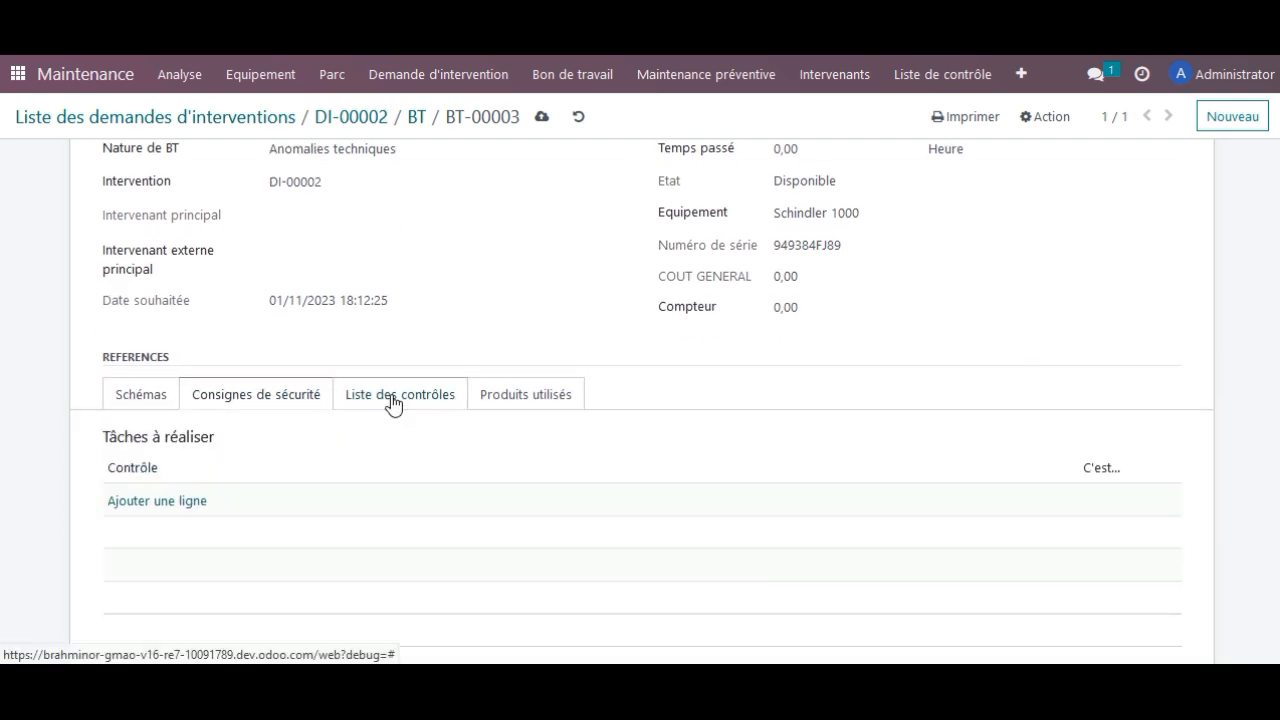
{"action": "scroll", "coordinate": [420, 428], "scroll_direction": "up", "scroll_amount": 3}
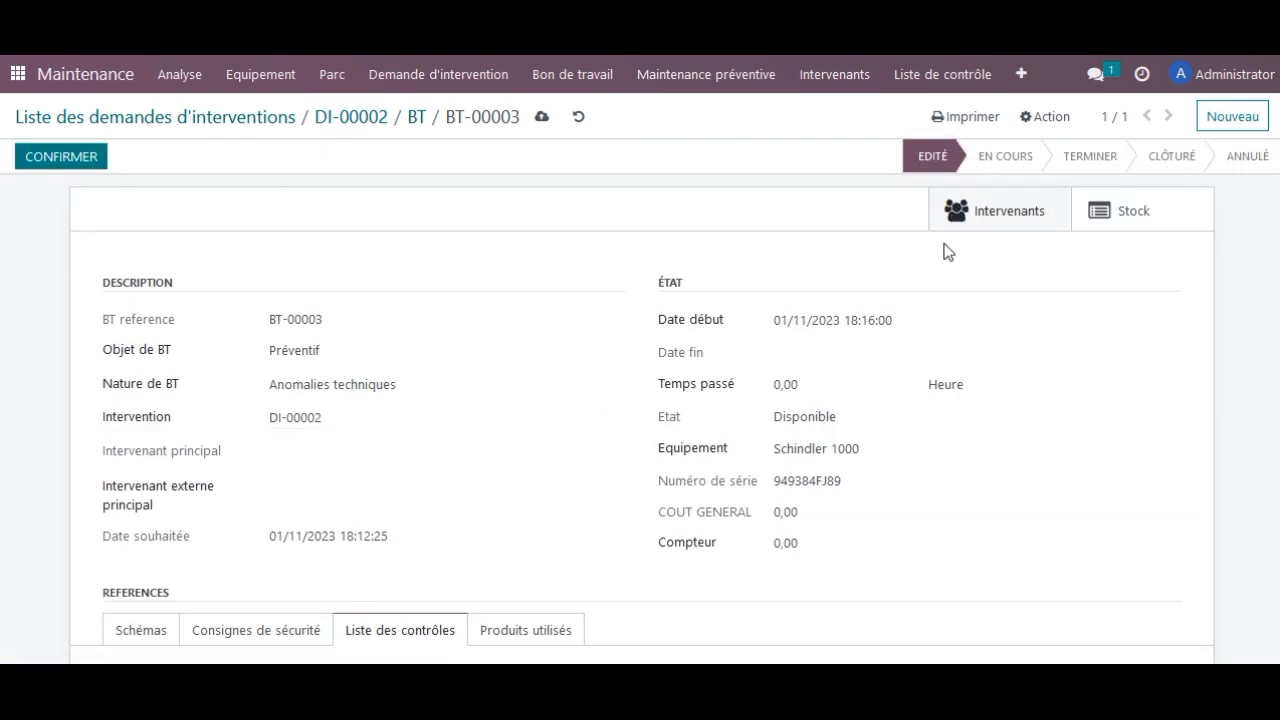
{"action": "left_click", "coordinate": [76, 163]}
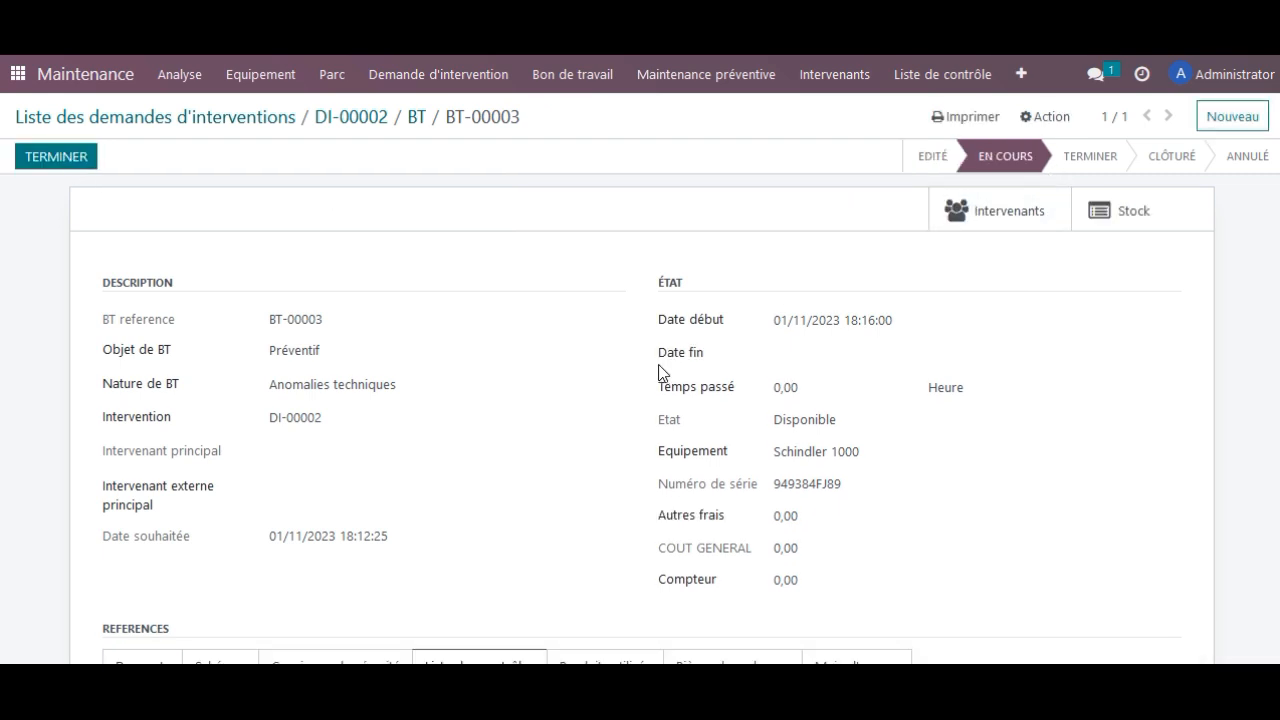
Examine the reports, diagrams, safety instructions, checklist, used products, spare parts and labour sections of the confirmed work order
{"action": "scroll", "coordinate": [650, 380], "scroll_direction": "down", "scroll_amount": 3}
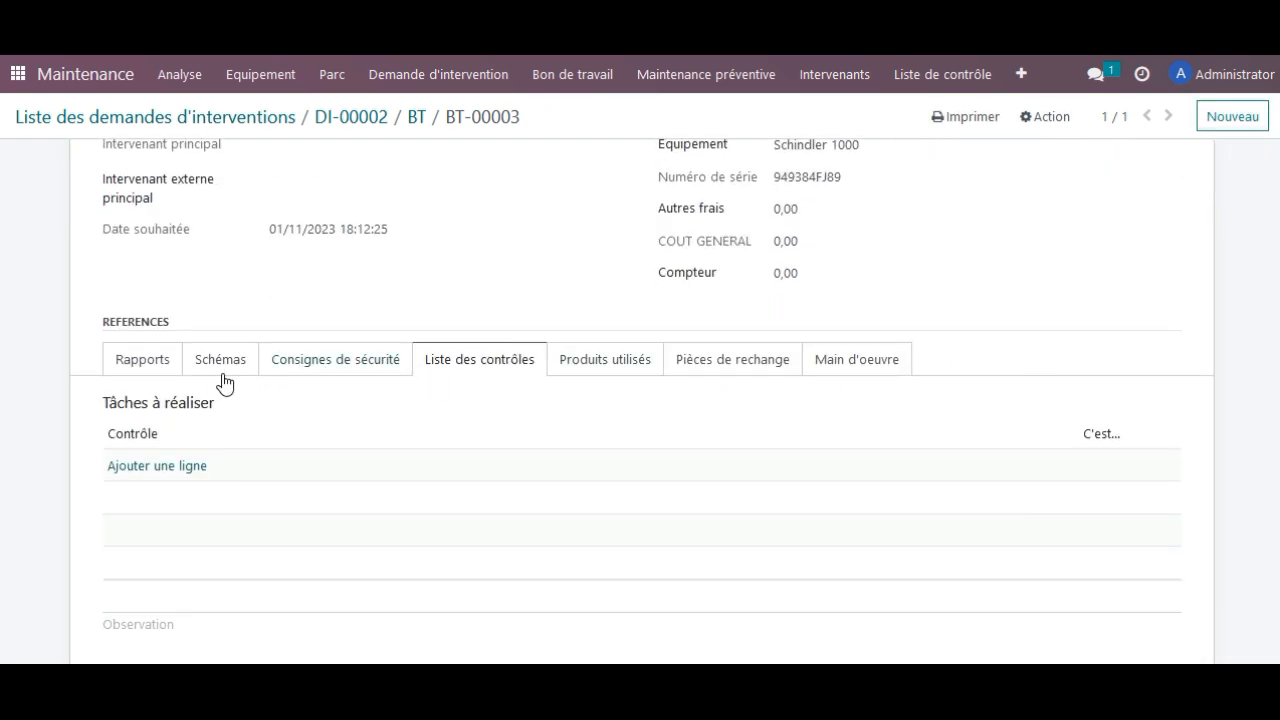
{"action": "left_click", "coordinate": [143, 364]}
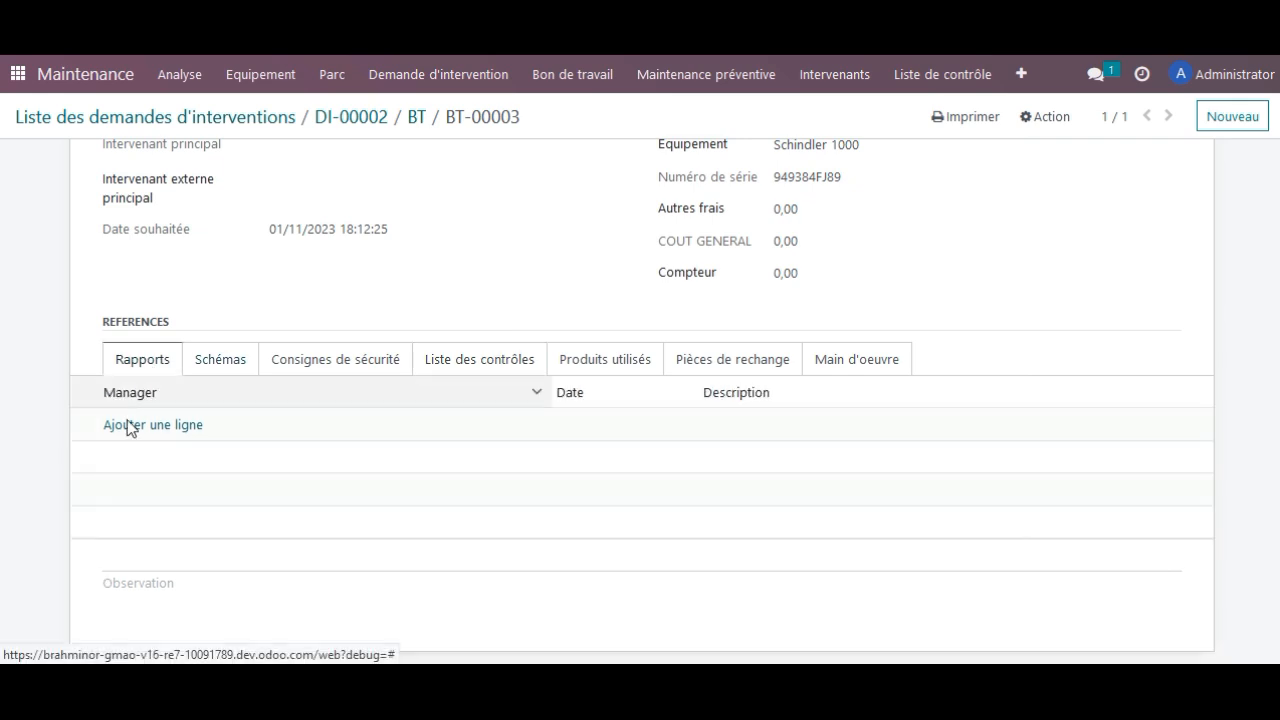
{"action": "left_click", "coordinate": [229, 366]}
{"action": "left_click", "coordinate": [305, 503]}
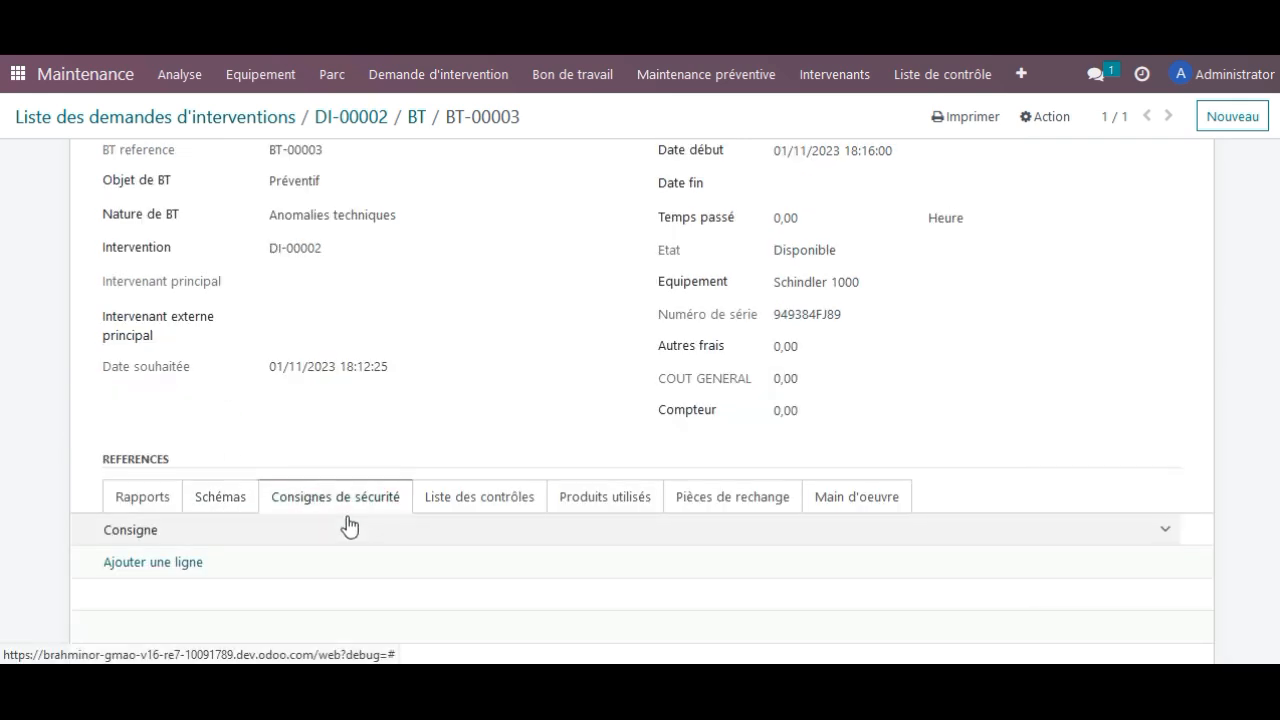
{"action": "scroll", "coordinate": [349, 527], "scroll_direction": "down", "scroll_amount": 1}
{"action": "left_click", "coordinate": [505, 402]}
{"action": "left_click", "coordinate": [585, 403]}
{"action": "left_click", "coordinate": [705, 402]}
{"action": "left_click", "coordinate": [845, 394]}
{"action": "left_click", "coordinate": [722, 399]}
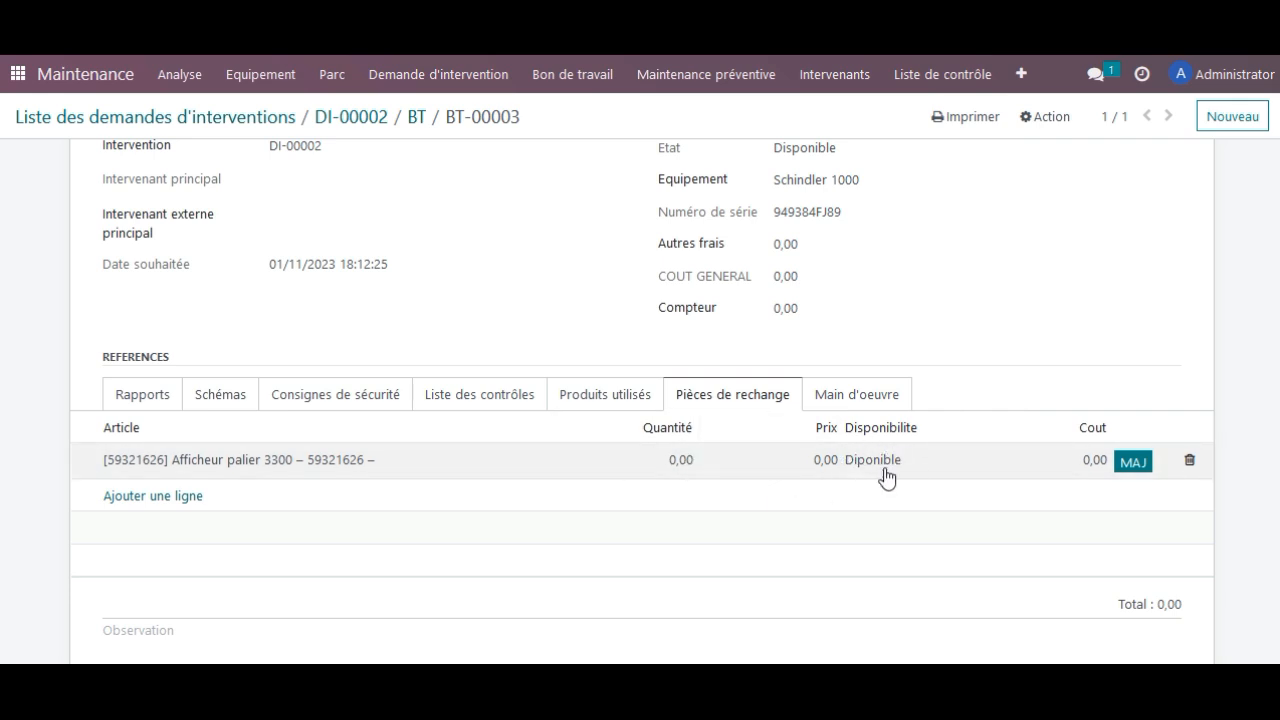
{"action": "scroll", "coordinate": [900, 468], "scroll_direction": "up", "scroll_amount": 2}
{"action": "scroll", "coordinate": [895, 466], "scroll_direction": "down", "scroll_amount": 2}
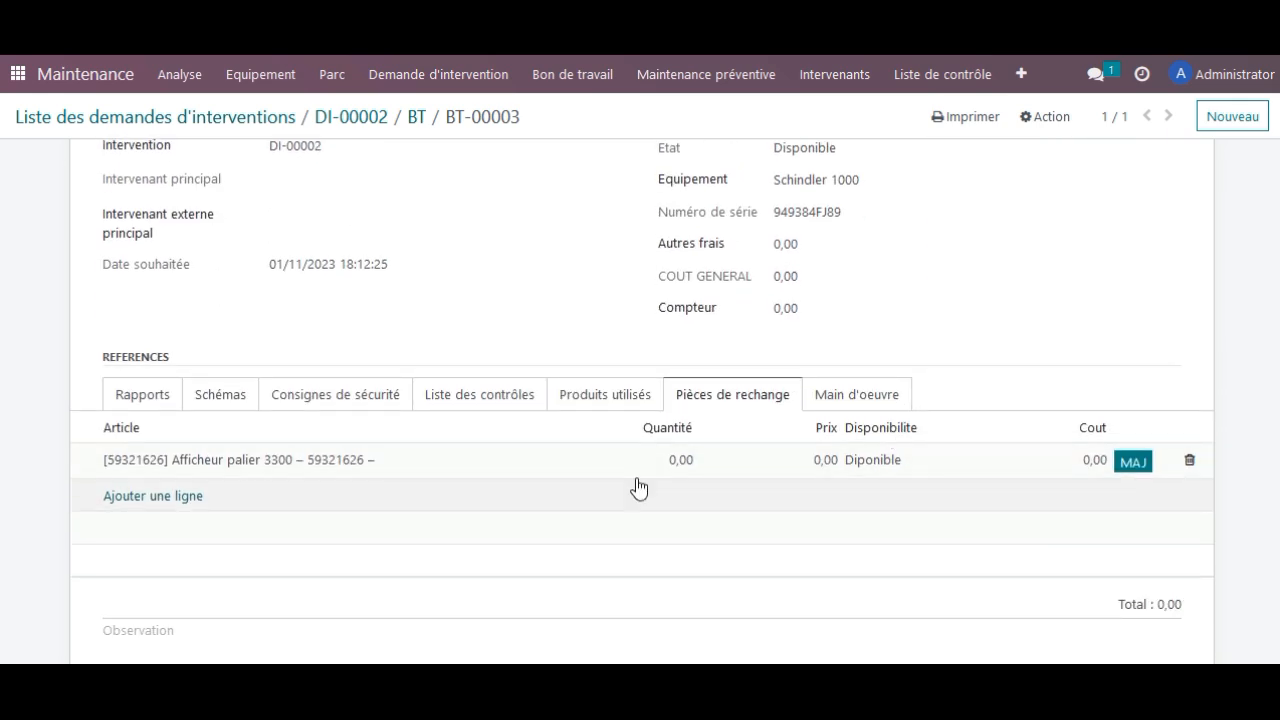
Try to set the quantity of spare part Afficheur palier 3300 to 1 and save the work order
{"action": "left_click", "coordinate": [674, 462]}
{"action": "type", "text": "1"}
{"action": "left_click", "coordinate": [1000, 311]}
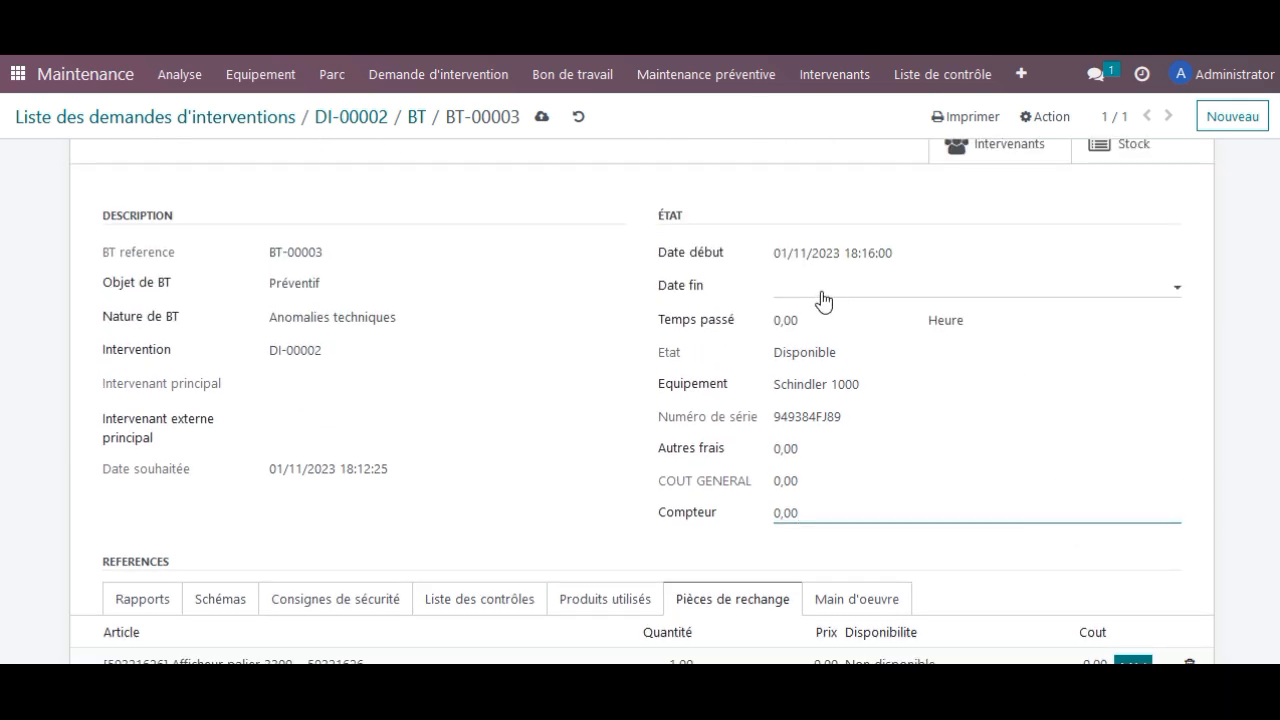
{"action": "scroll", "coordinate": [256, 551], "scroll_direction": "up", "scroll_amount": 1}
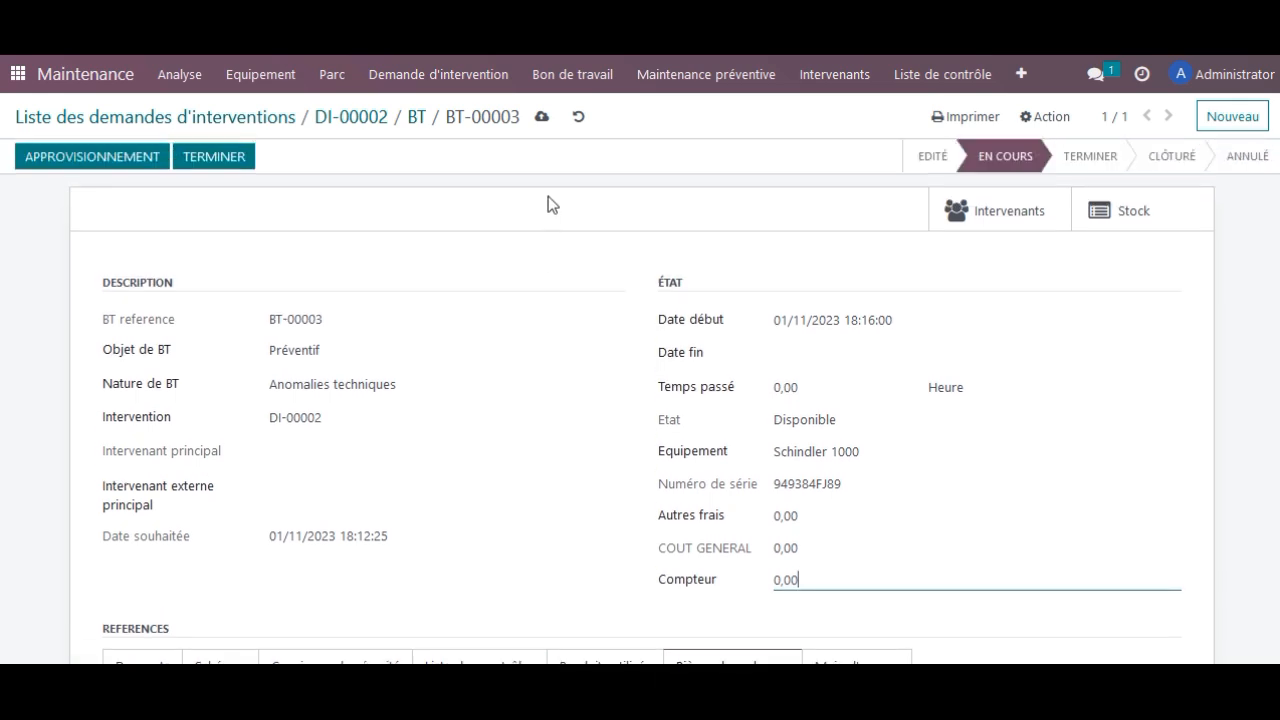
{"action": "left_click", "coordinate": [542, 118]}
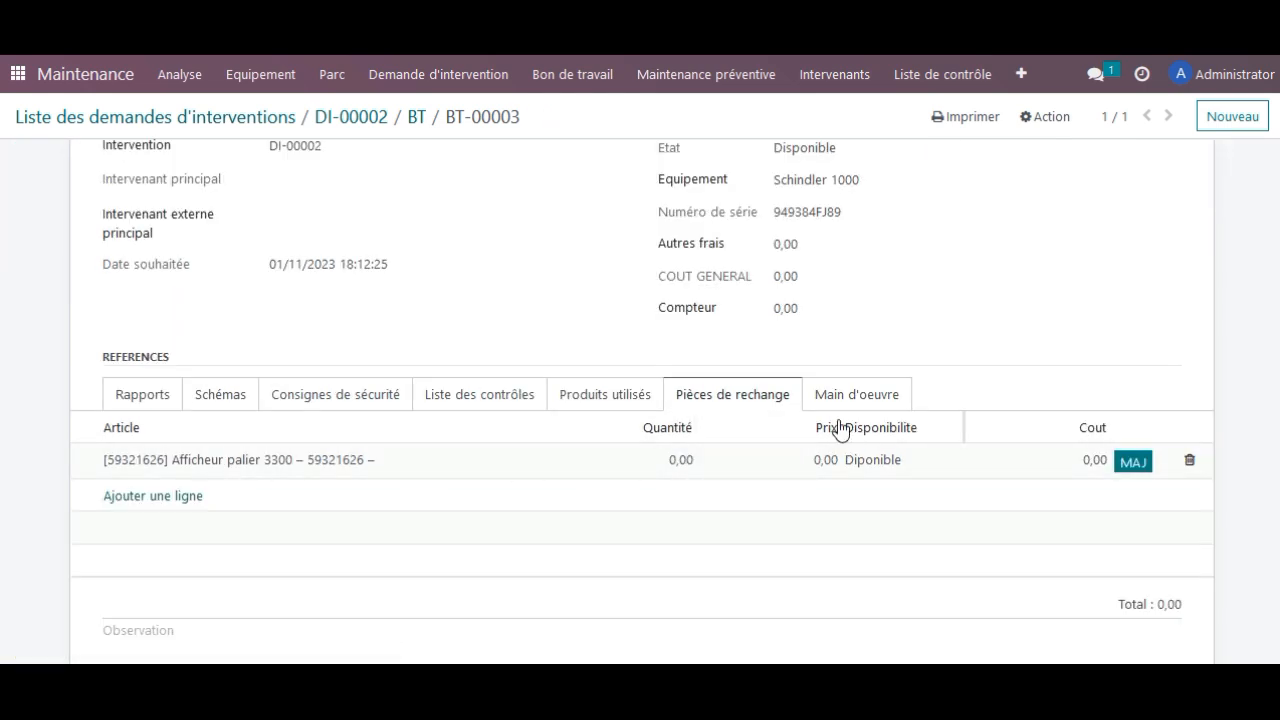
Set the quantity of spare part Afficheur palier 3300 in work order BT-00003 to 1
{"action": "scroll", "coordinate": [906, 471], "scroll_direction": "up", "scroll_amount": 2}
{"action": "scroll", "coordinate": [896, 470], "scroll_direction": "down", "scroll_amount": 2}
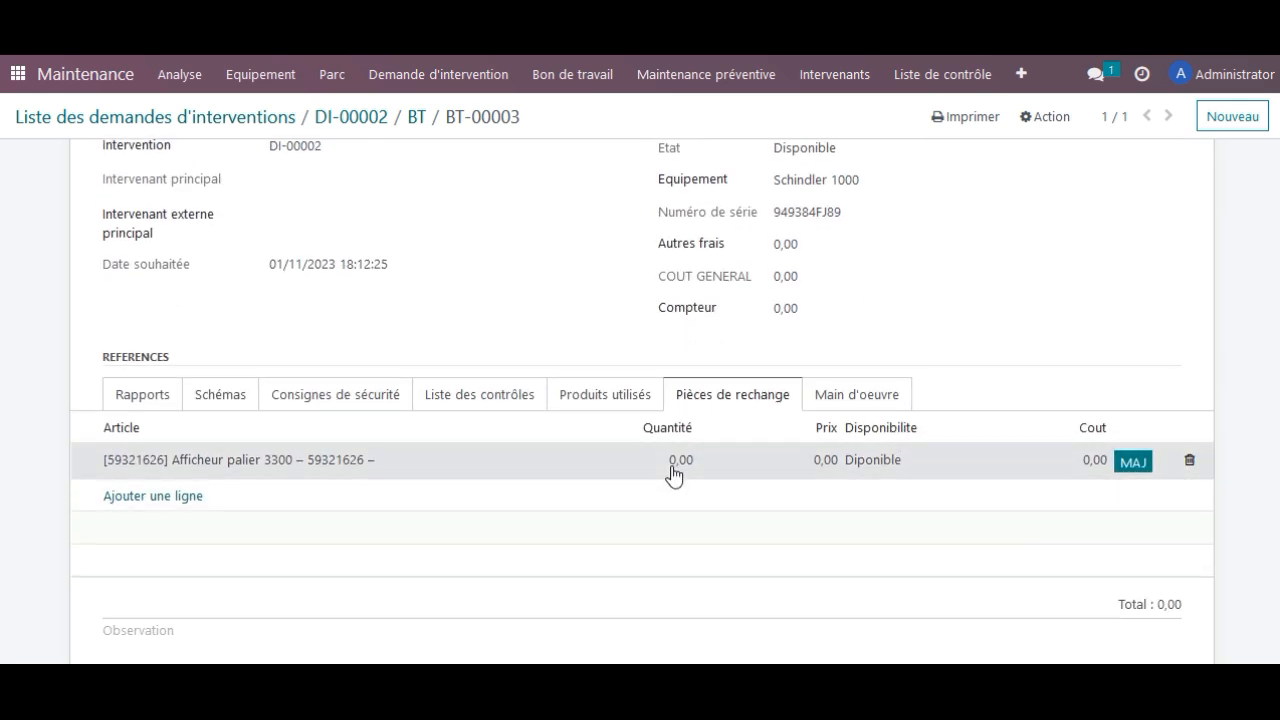
{"action": "left_click", "coordinate": [673, 468]}
{"action": "type", "text": "1"}
{"action": "left_click", "coordinate": [1000, 314]}
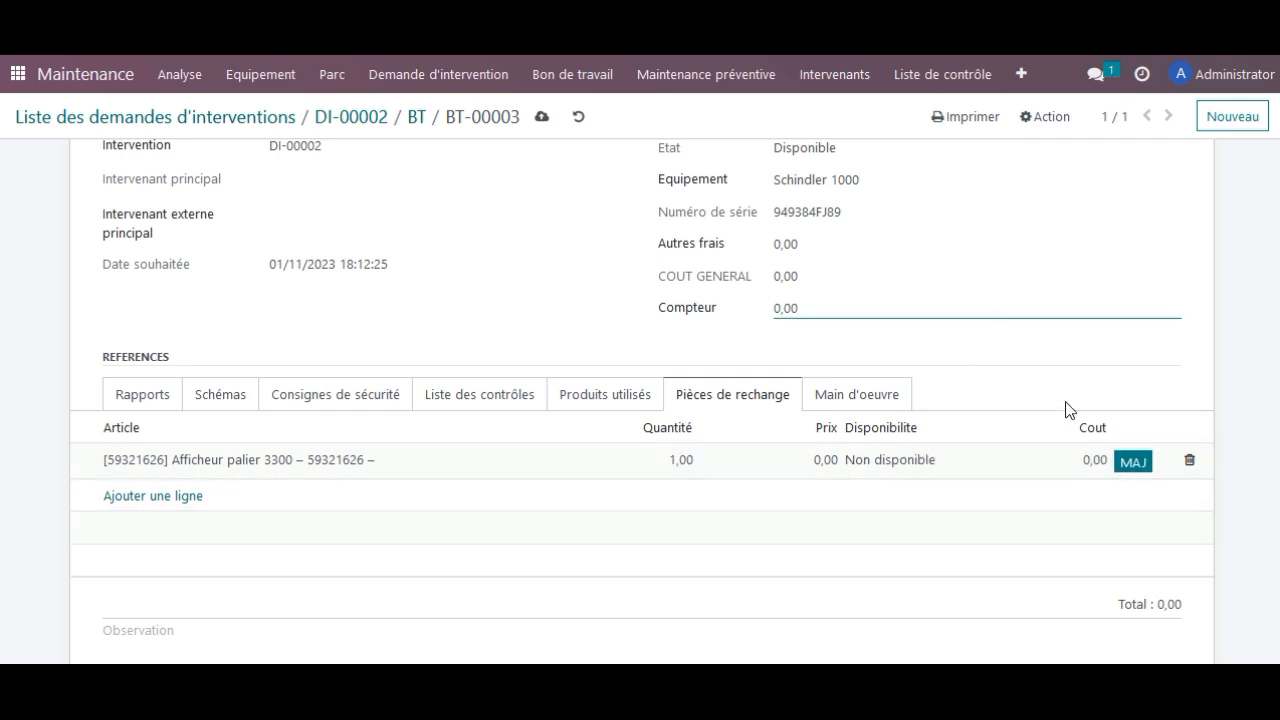
{"action": "scroll", "coordinate": [1066, 409], "scroll_direction": "up", "scroll_amount": 2}
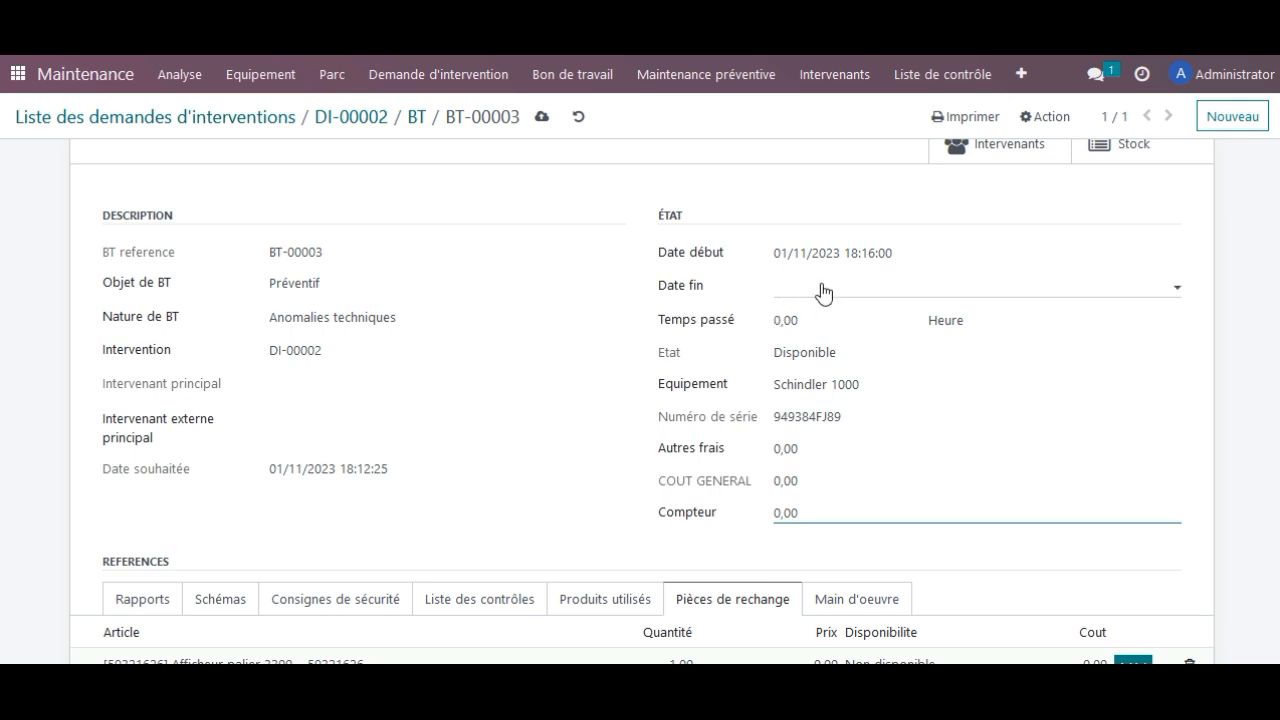